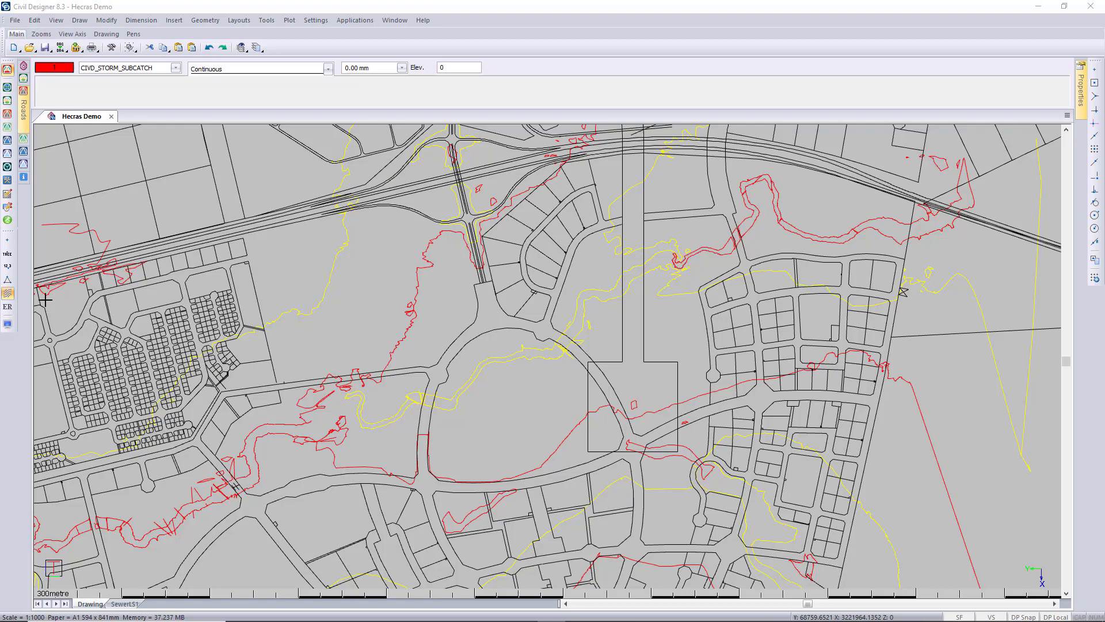
# - Turn on NGL height shading with the colour bands autoscaled to the terrain levels
pyautogui.click(9, 324)
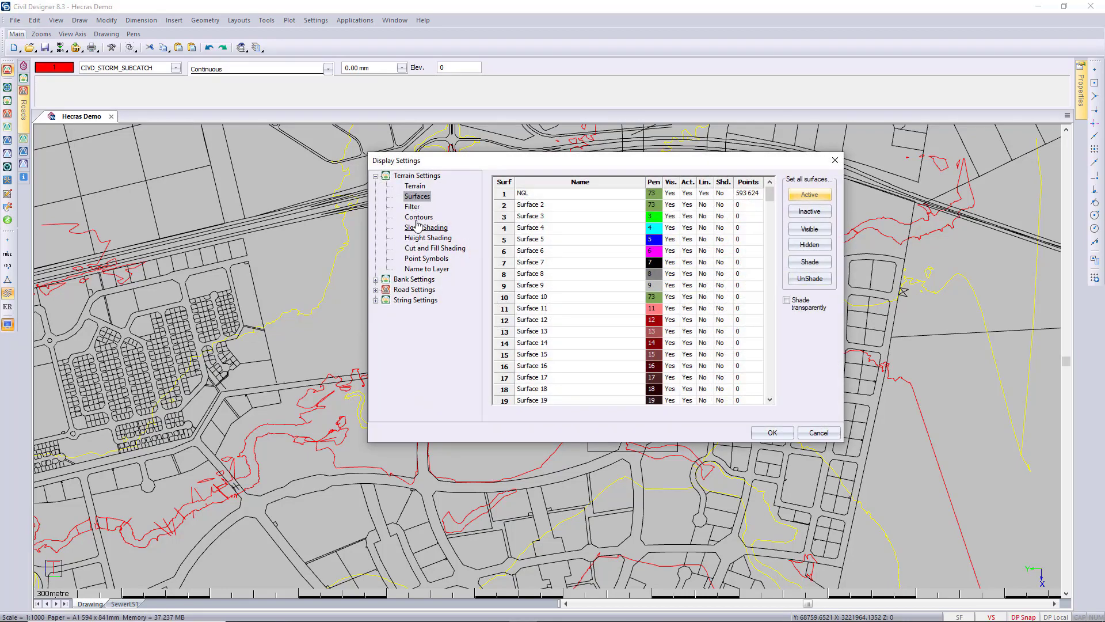
pyautogui.click(427, 238)
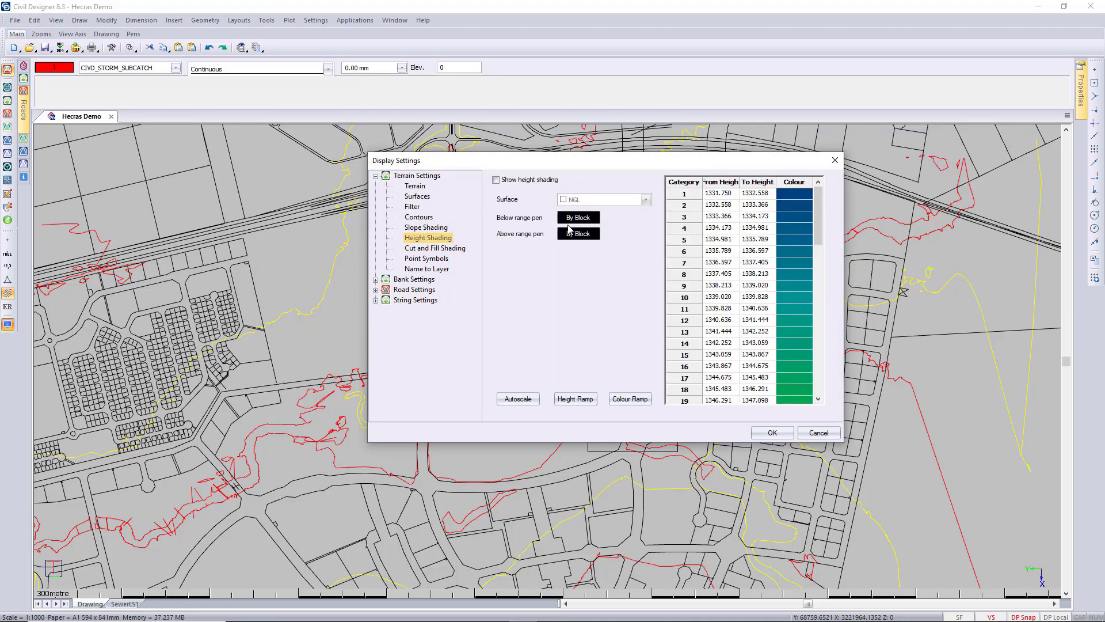
pyautogui.click(524, 180)
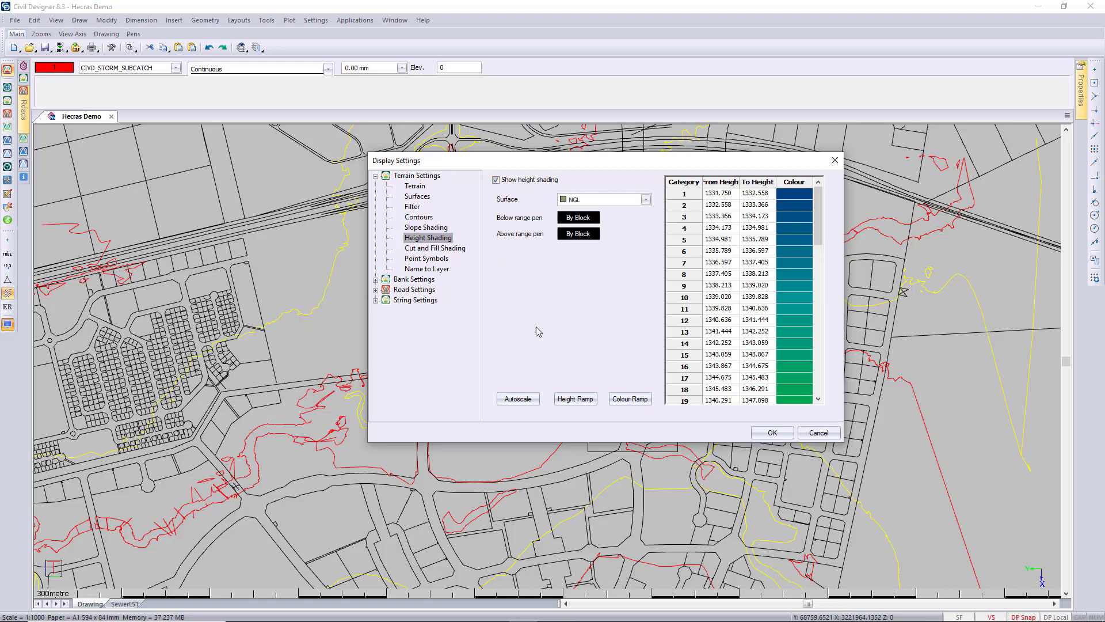
pyautogui.click(518, 398)
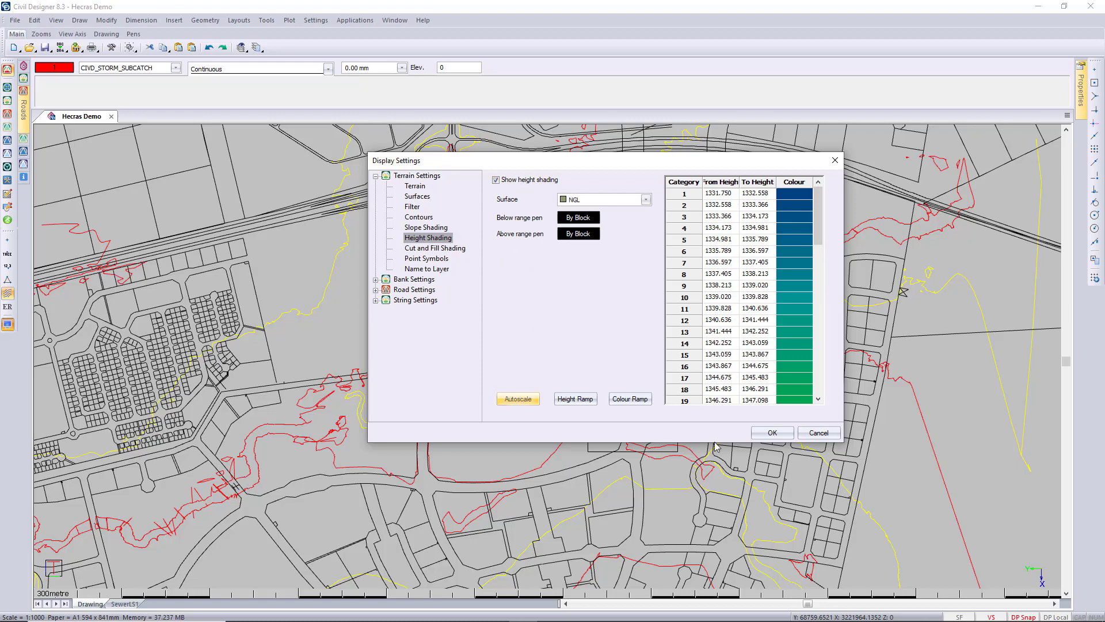
pyautogui.click(769, 431)
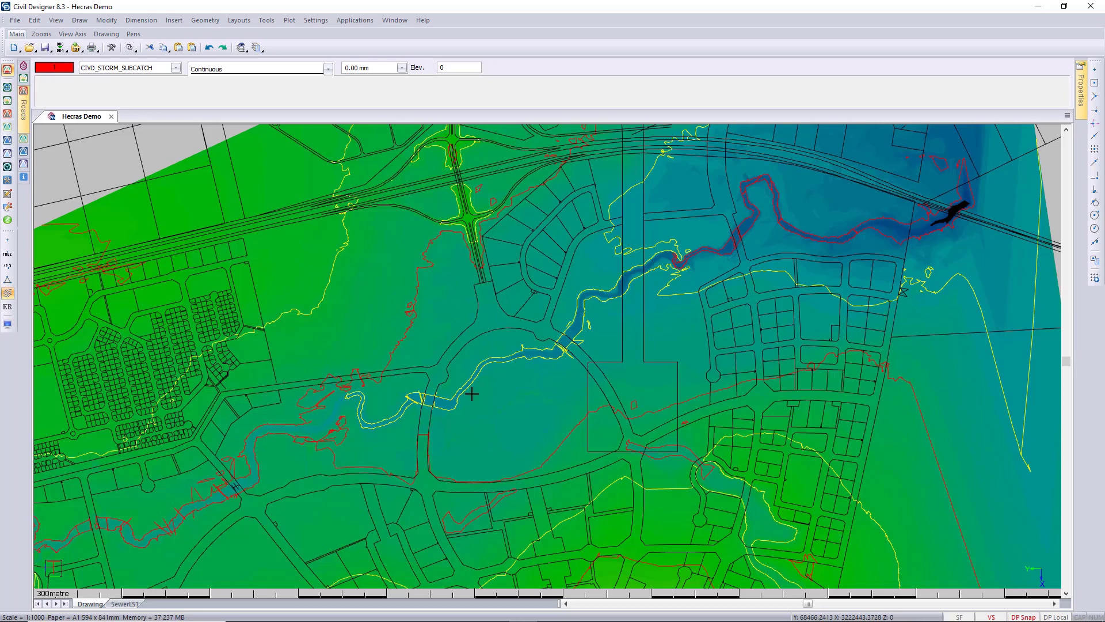
# - Zoom window onto the shaded river reach between the road crossings
pyautogui.rightClick(530, 401)
pyautogui.click(553, 423)
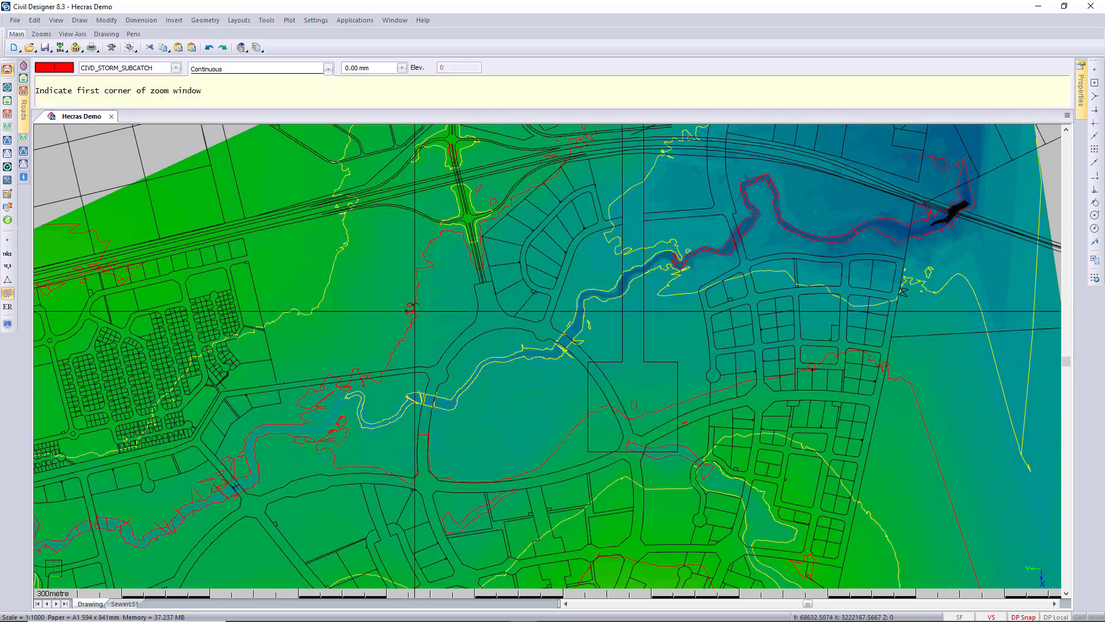
pyautogui.click(405, 309)
pyautogui.click(612, 442)
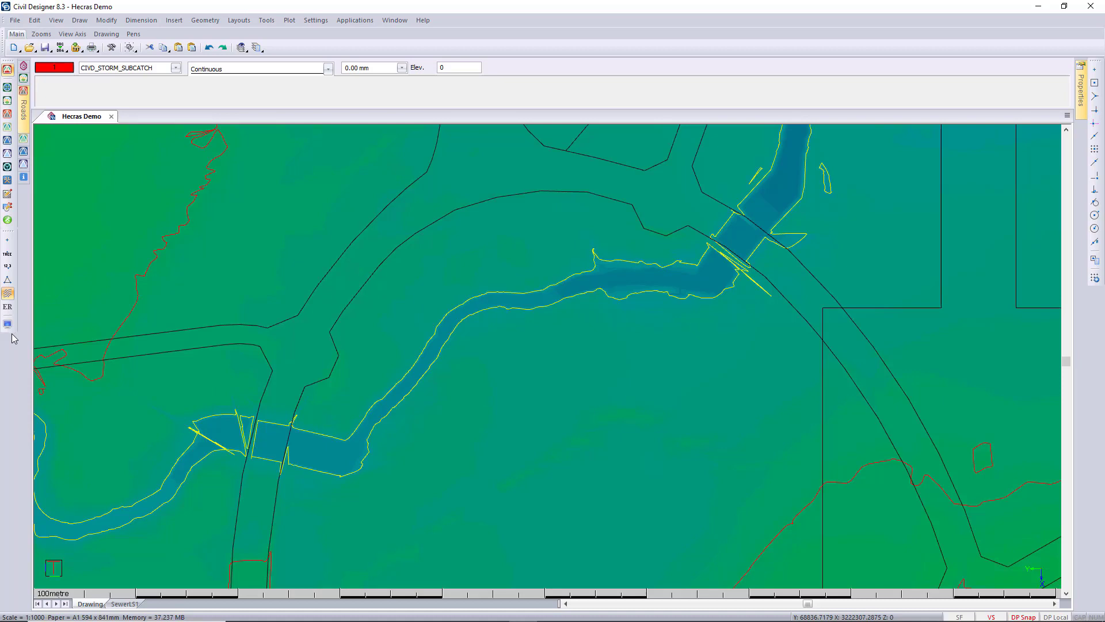
# - Switch through Terrain mode to Roads mode for Road1, leaving Option Settings unchanged
pyautogui.click(7, 101)
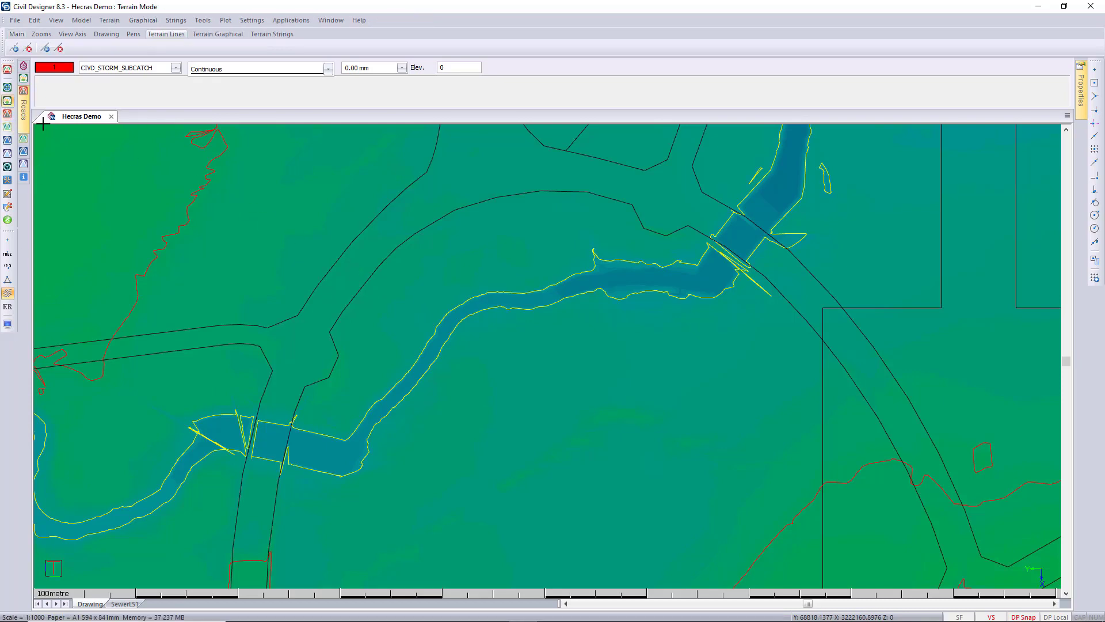
pyautogui.click(7, 114)
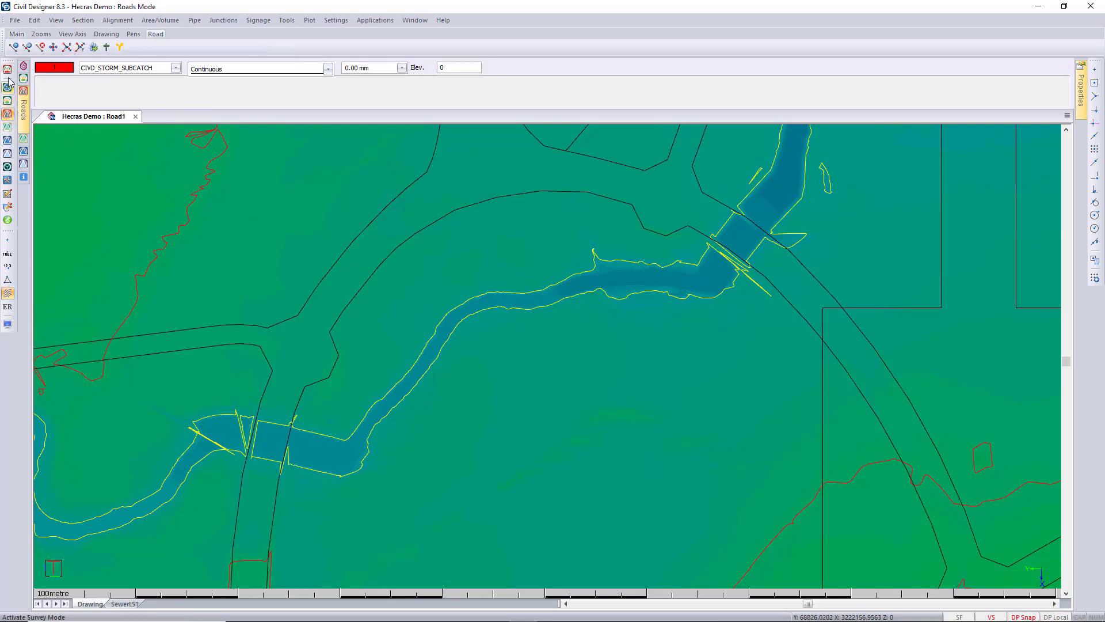
pyautogui.click(15, 20)
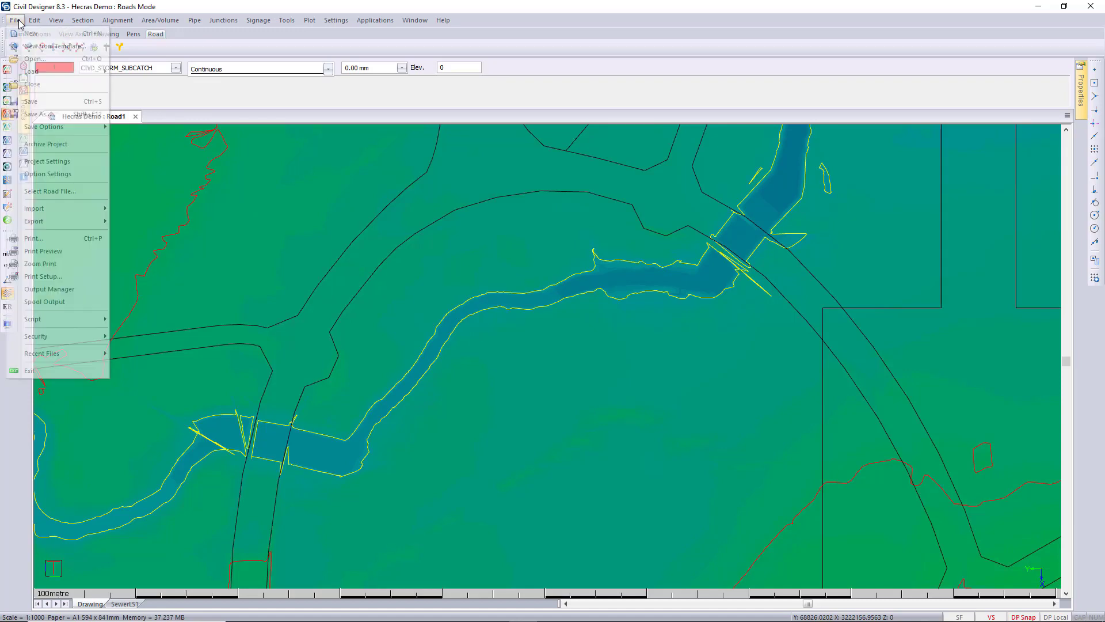
pyautogui.click(84, 175)
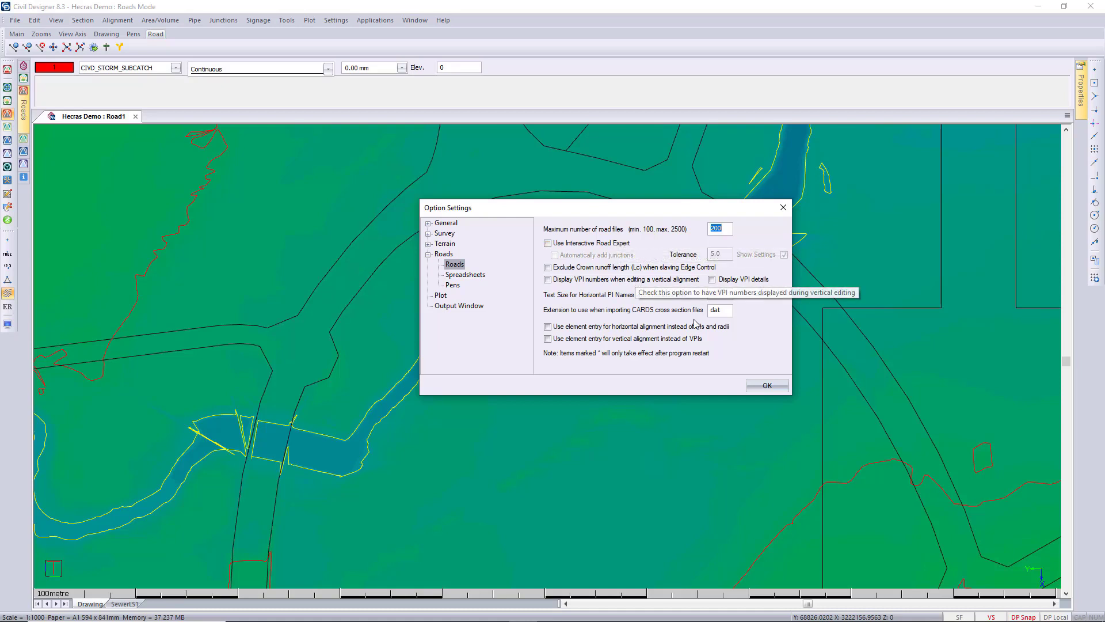
pyautogui.click(766, 386)
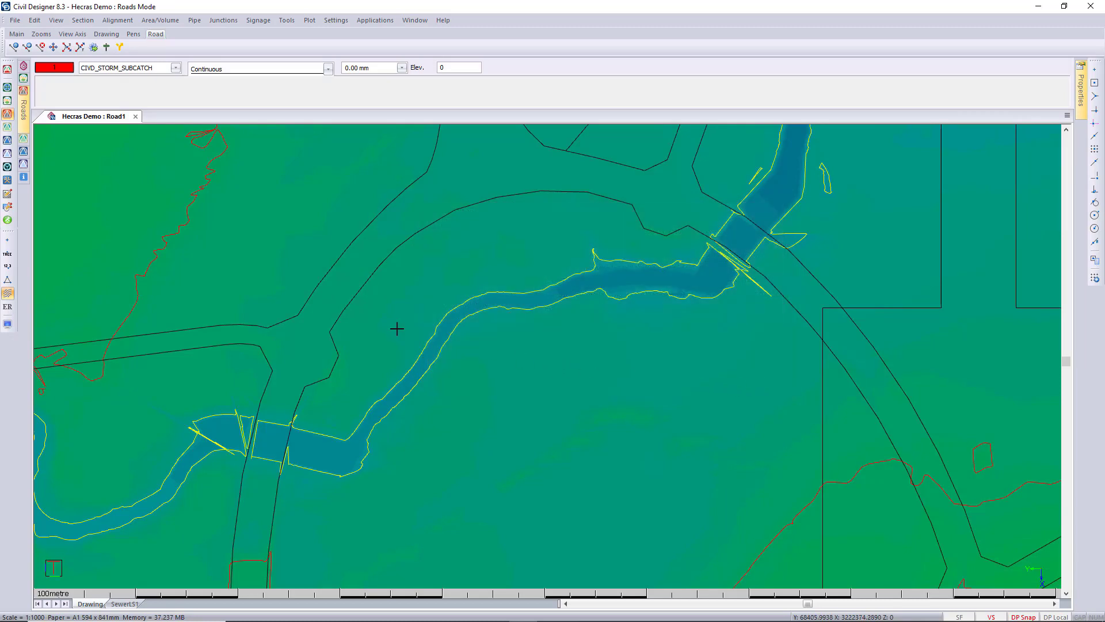
# - Rename road Road1 to SW CH in the road file settings
pyautogui.click(15, 20)
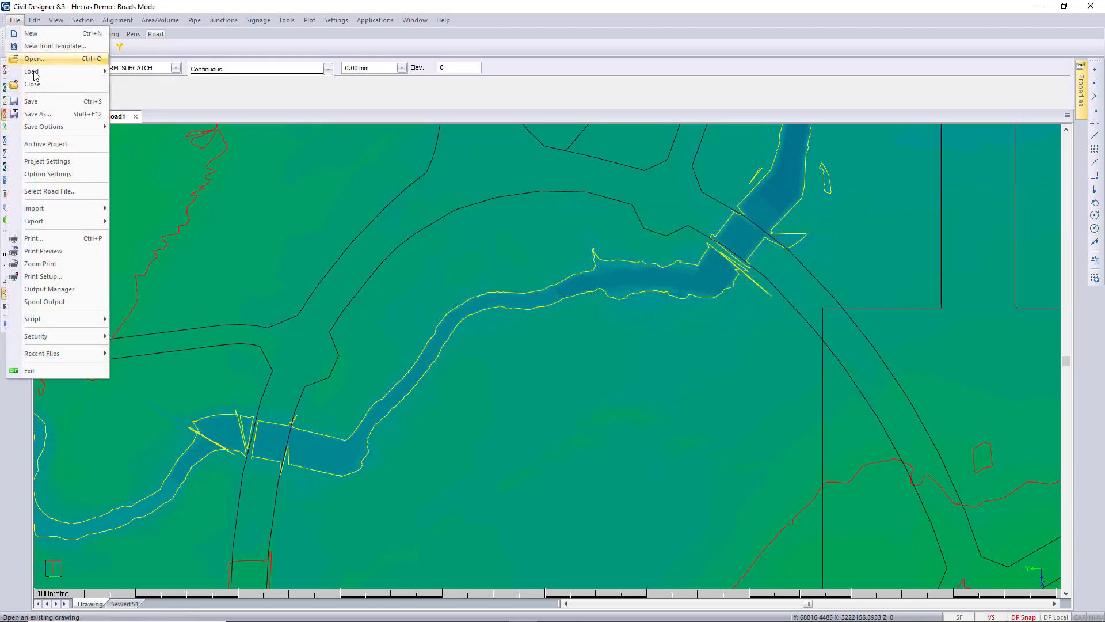
pyautogui.click(80, 190)
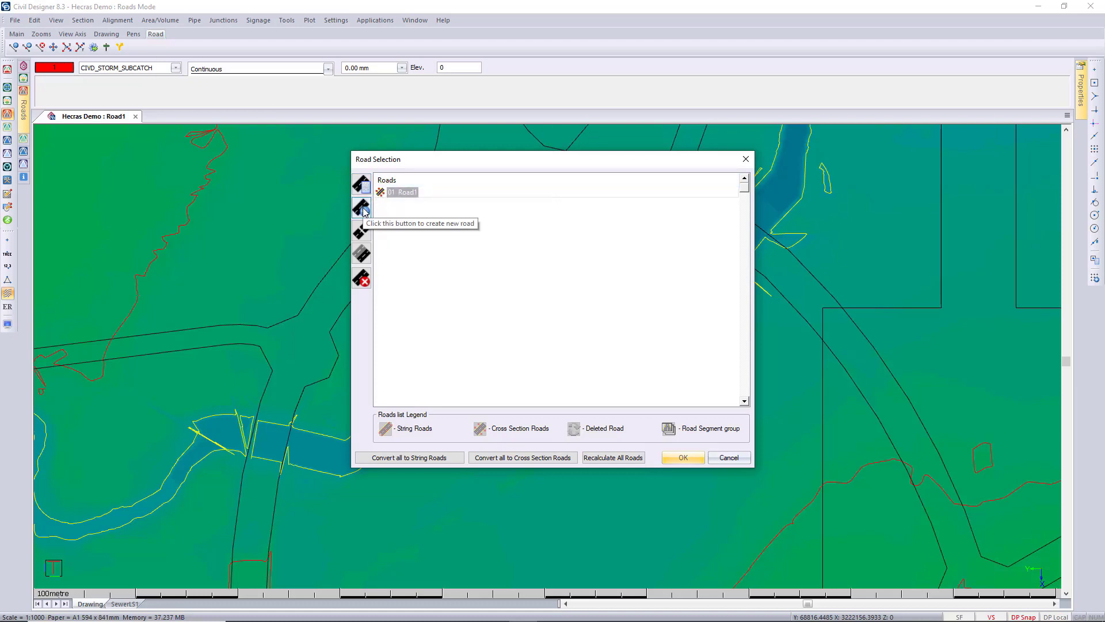
pyautogui.click(361, 184)
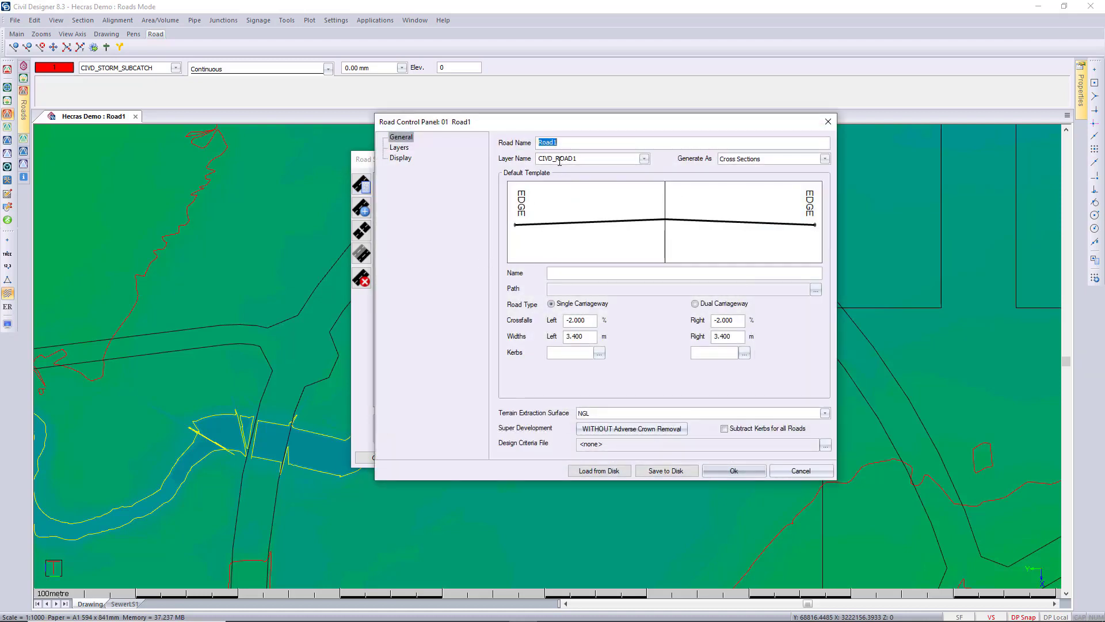
pyautogui.write('SW CH')
# - Rename Layer 1 to Rd1SWCH and confirm working on the SW CH road
pyautogui.click(399, 147)
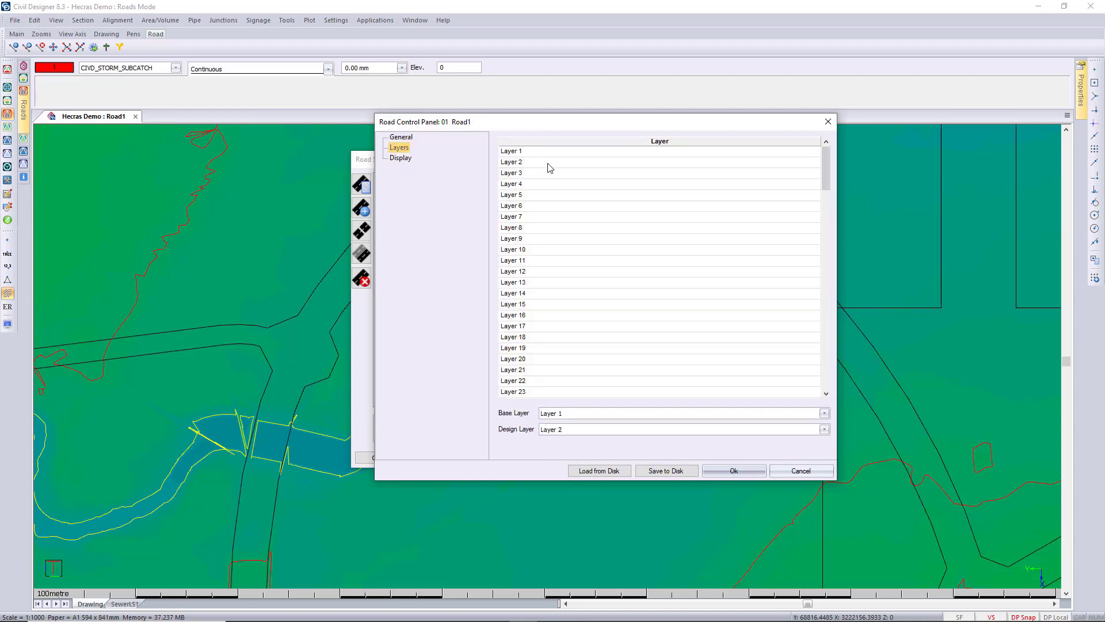
pyautogui.click(541, 151)
pyautogui.hotkey('ctrl', 'a')
pyautogui.write('R')
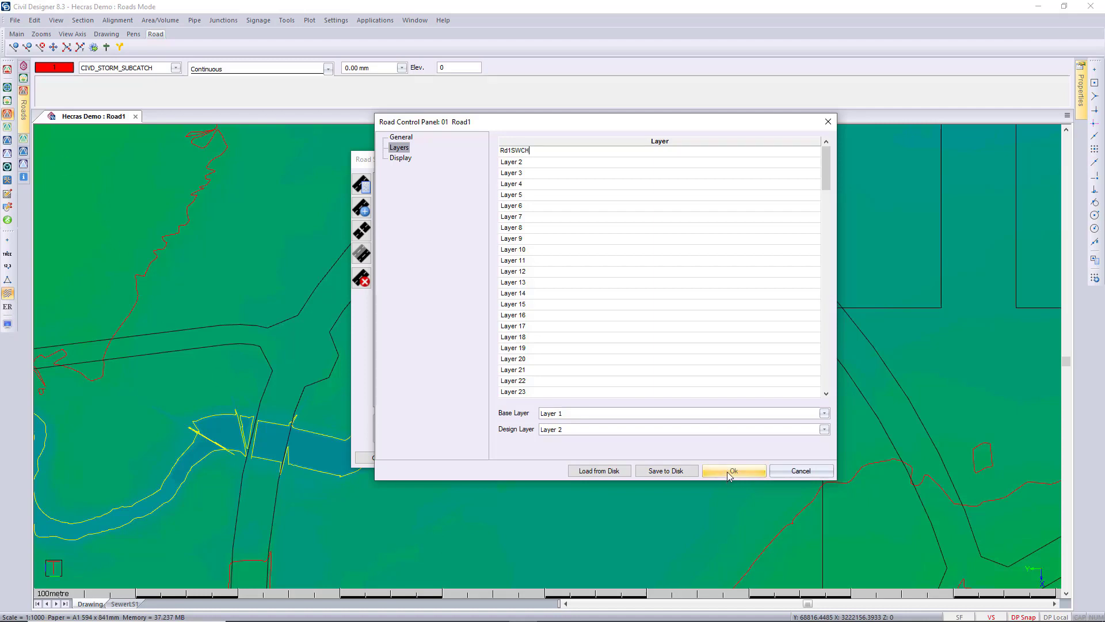
pyautogui.click(730, 471)
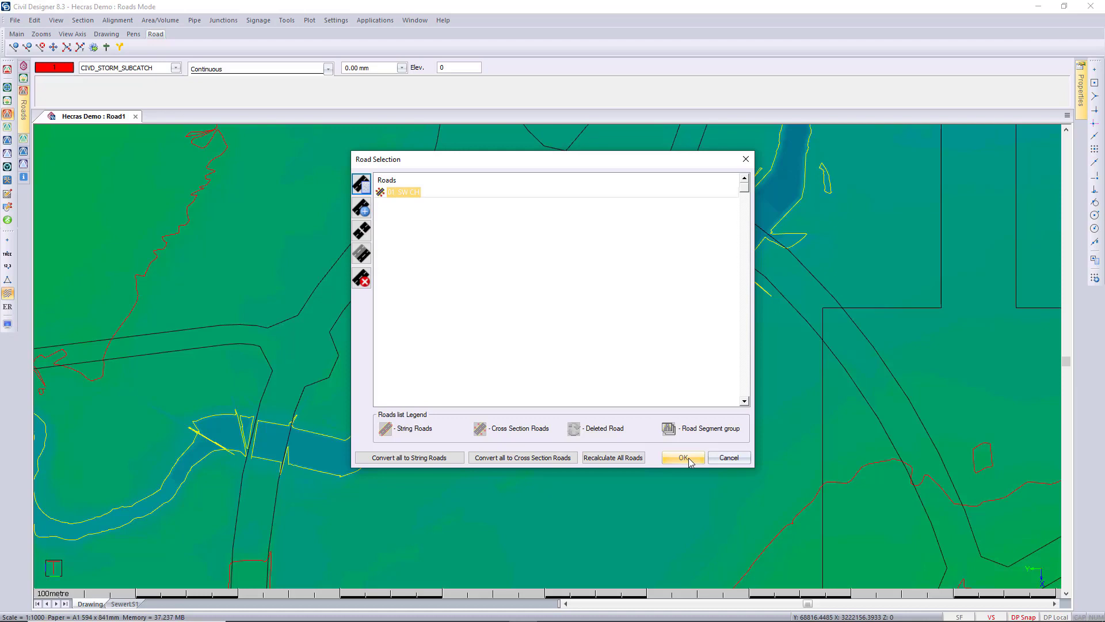
pyautogui.click(684, 457)
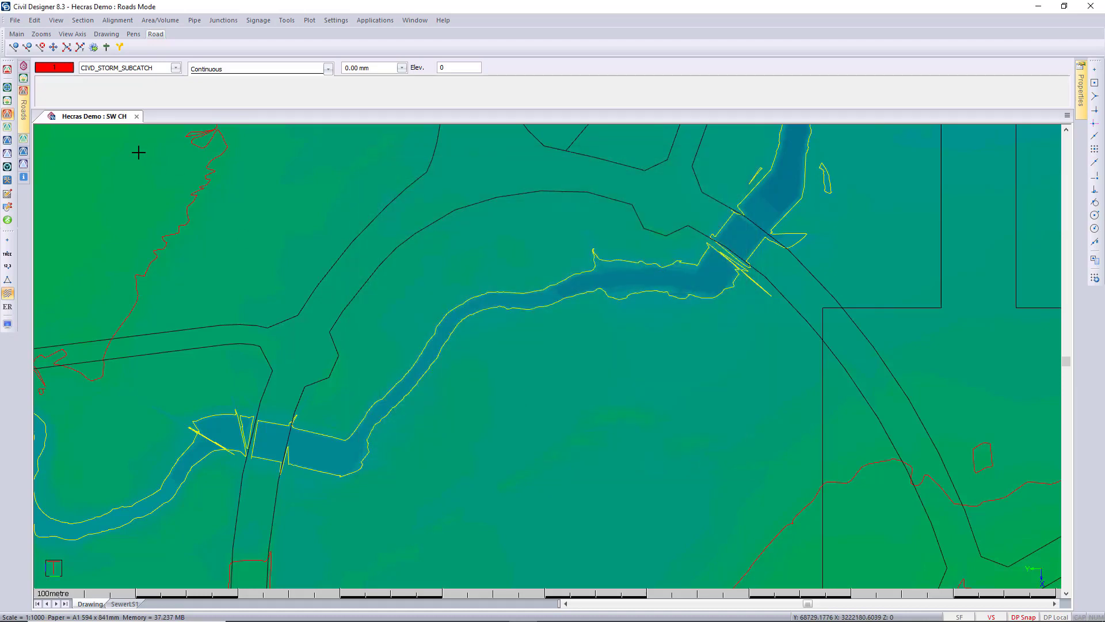
# - Turn off height shading, show the green TIN mesh, and zoom in on the bridge
pyautogui.click(8, 323)
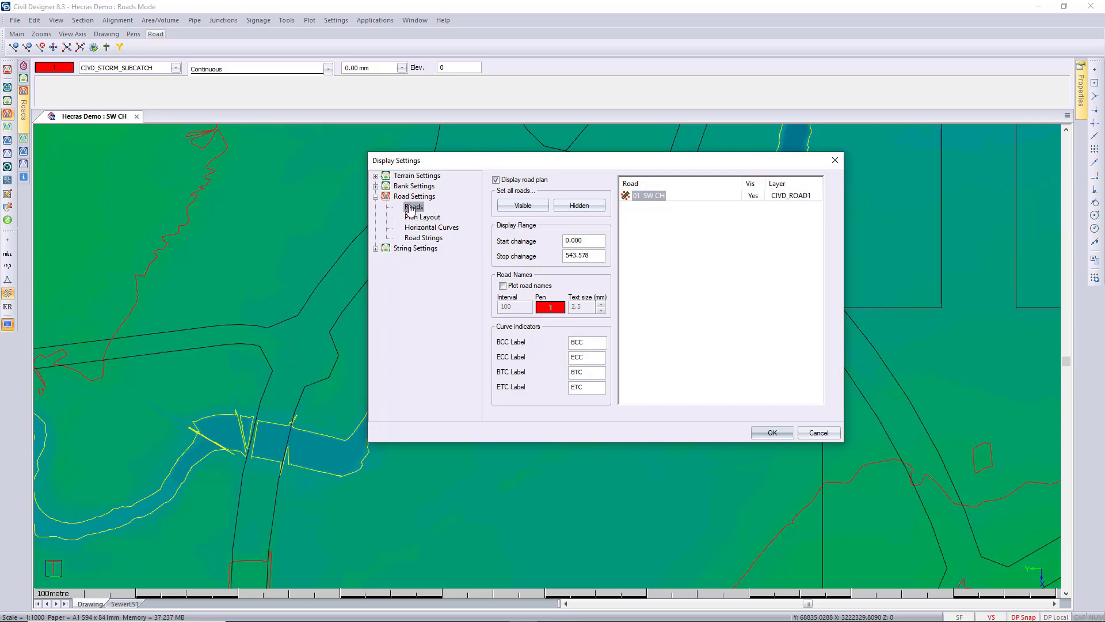
pyautogui.click(375, 176)
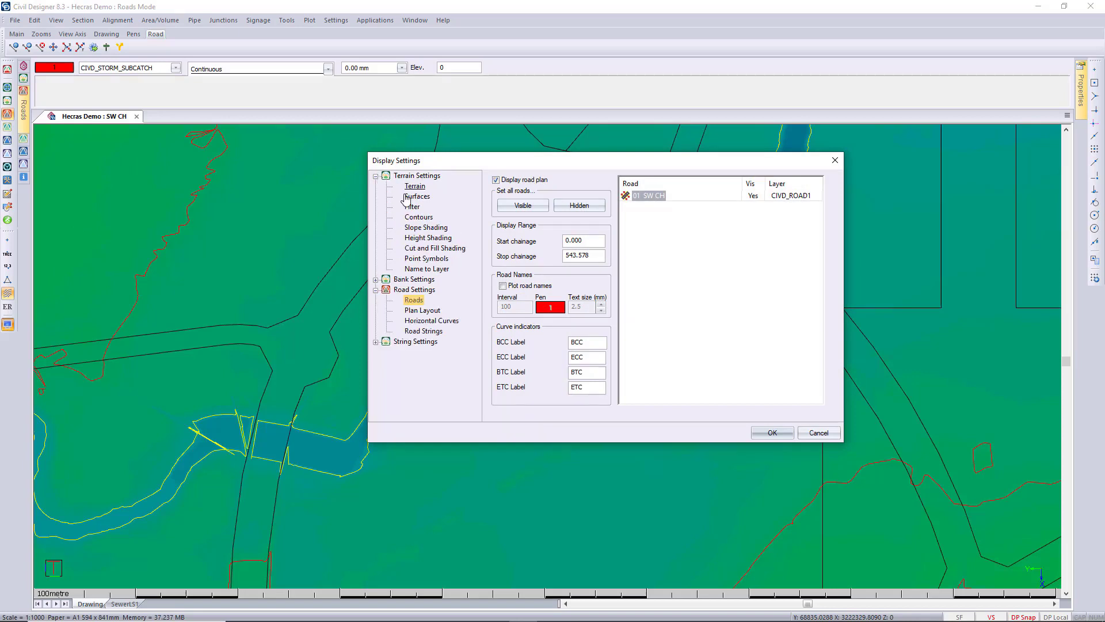
pyautogui.click(426, 229)
pyautogui.click(427, 238)
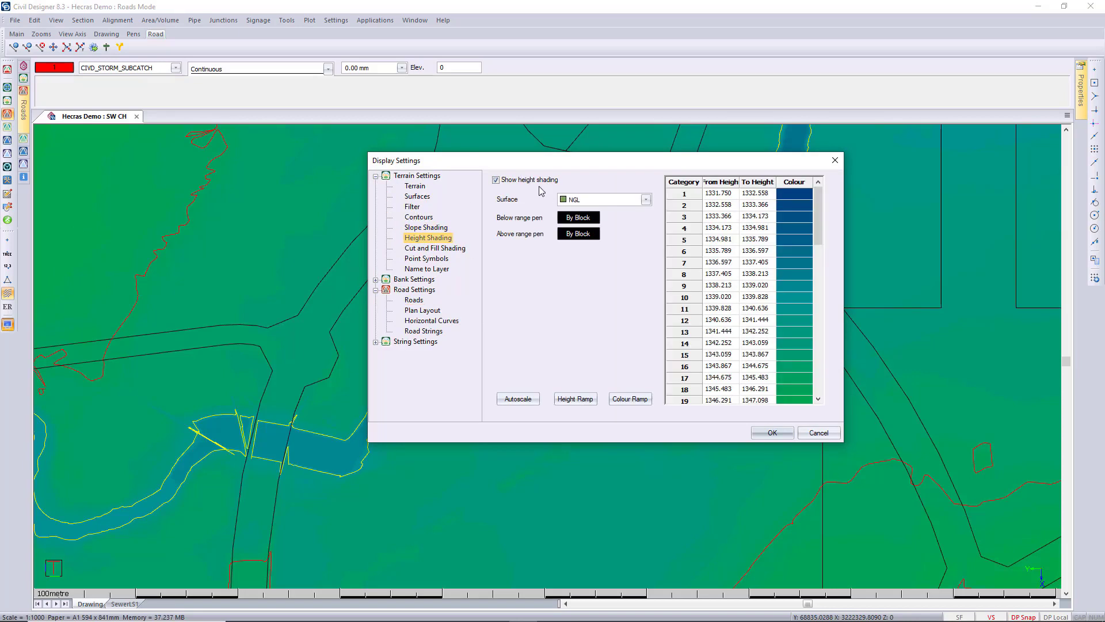
pyautogui.click(772, 433)
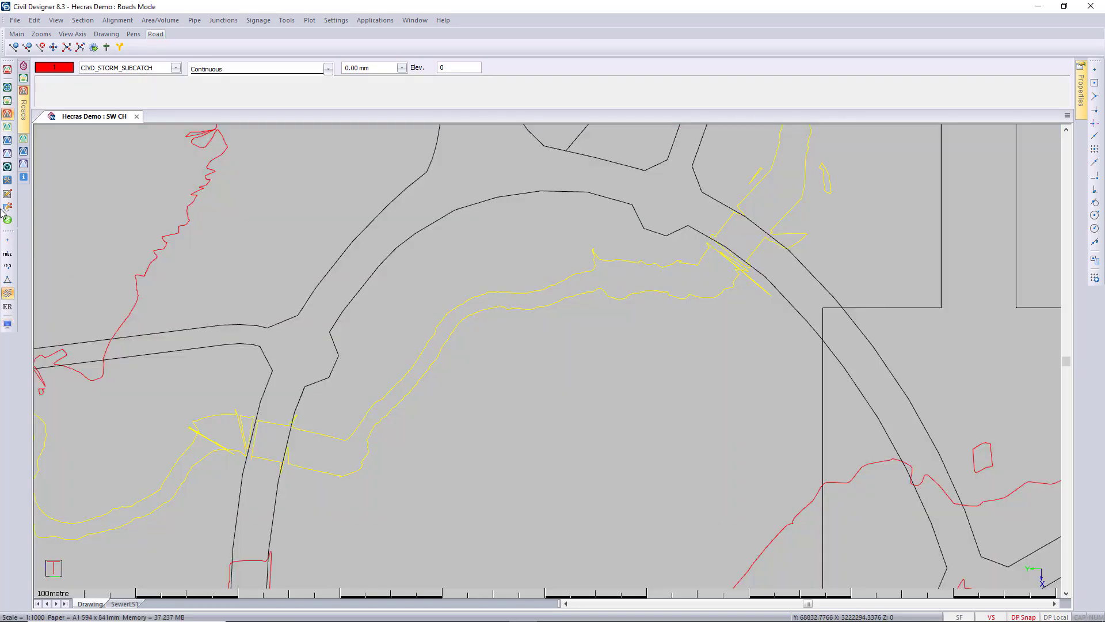
pyautogui.click(7, 279)
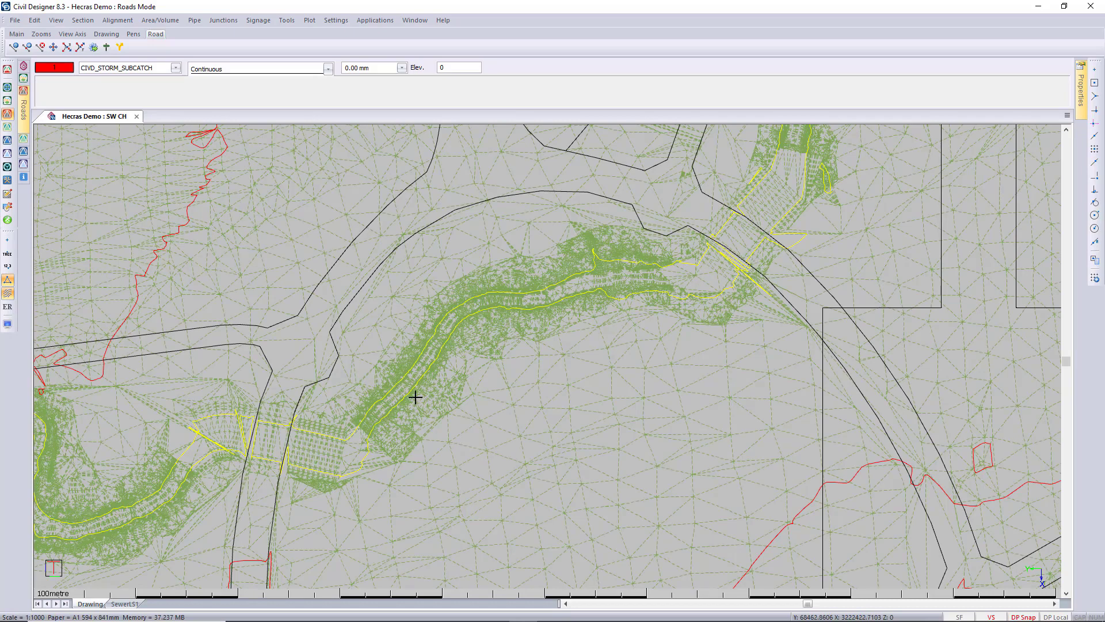
pyautogui.scroll(3, 363, 447)
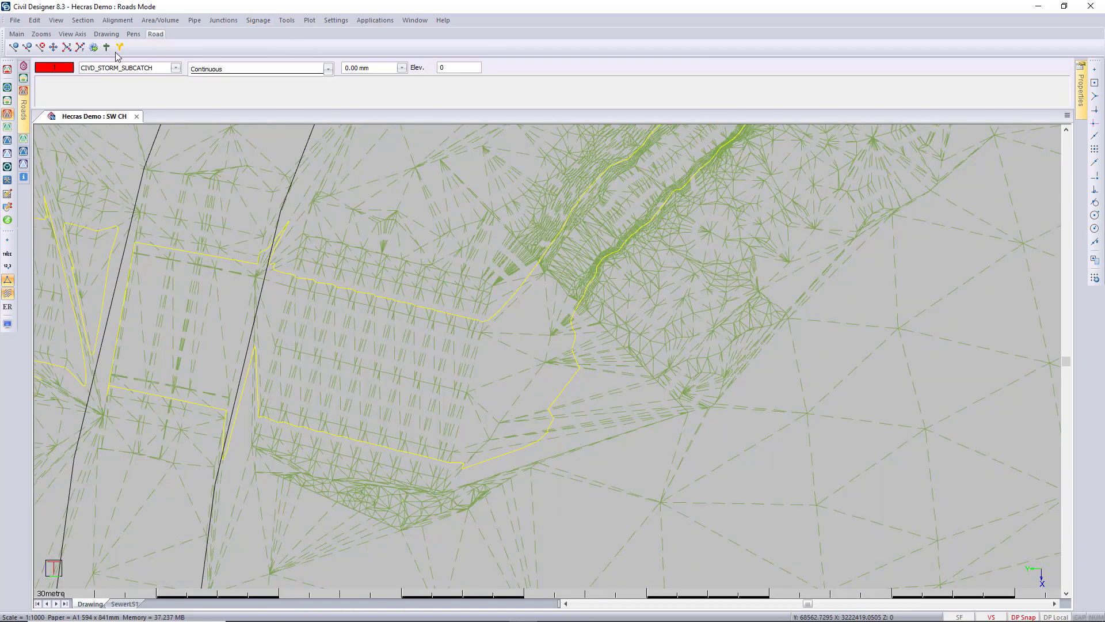
# - Start a lightweight polyline at the bridge's left side and place its first channel vertices
pyautogui.click(8, 70)
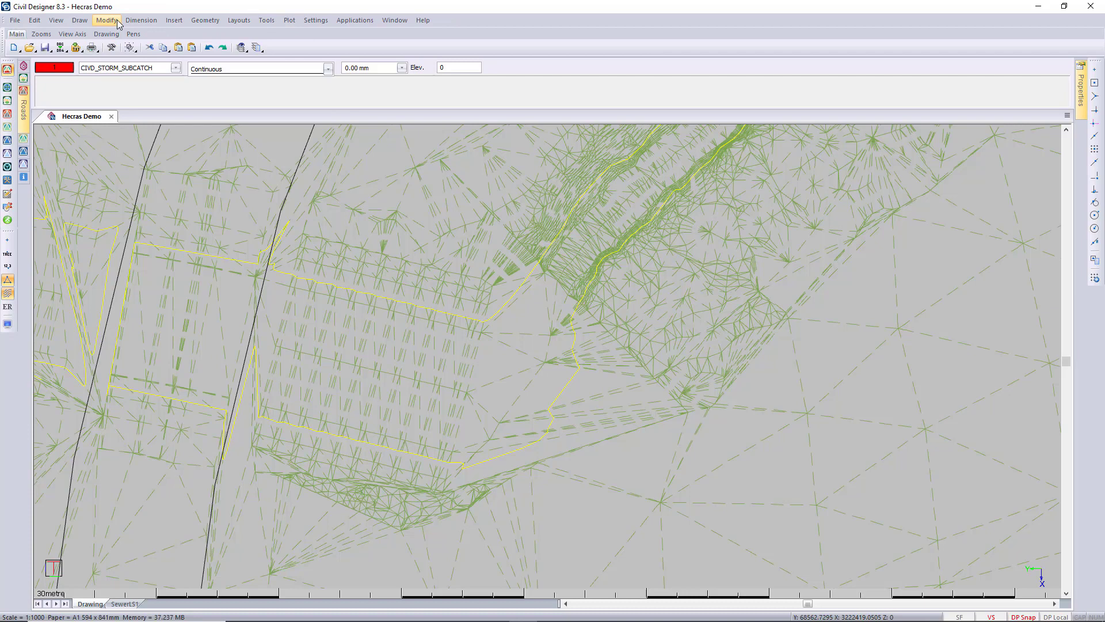
pyautogui.click(80, 20)
pyautogui.moveTo(133, 84)
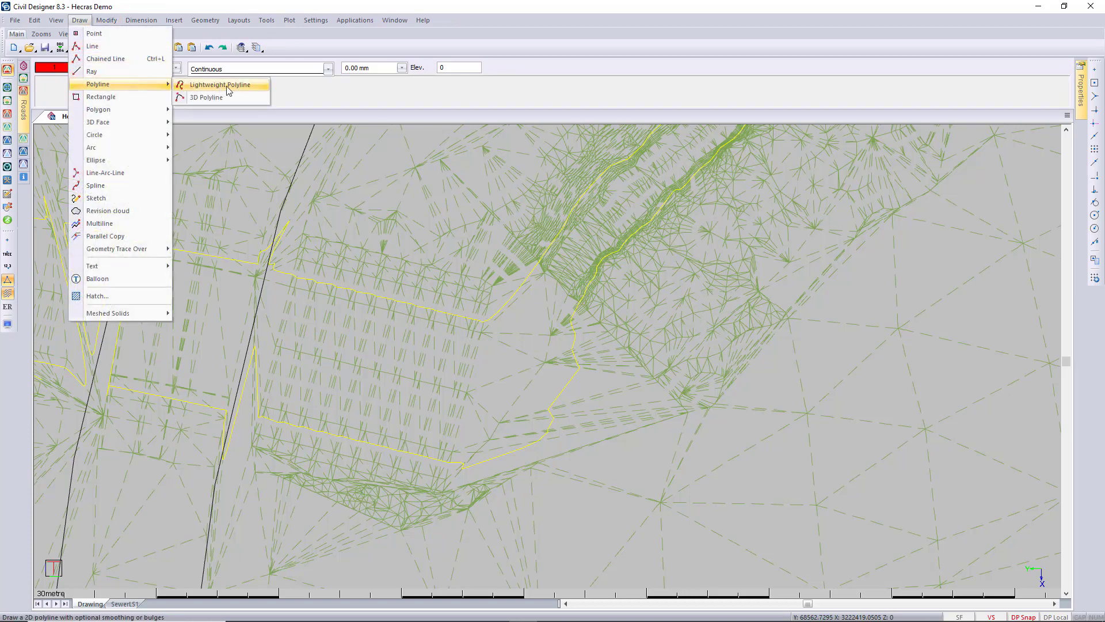
pyautogui.click(237, 91)
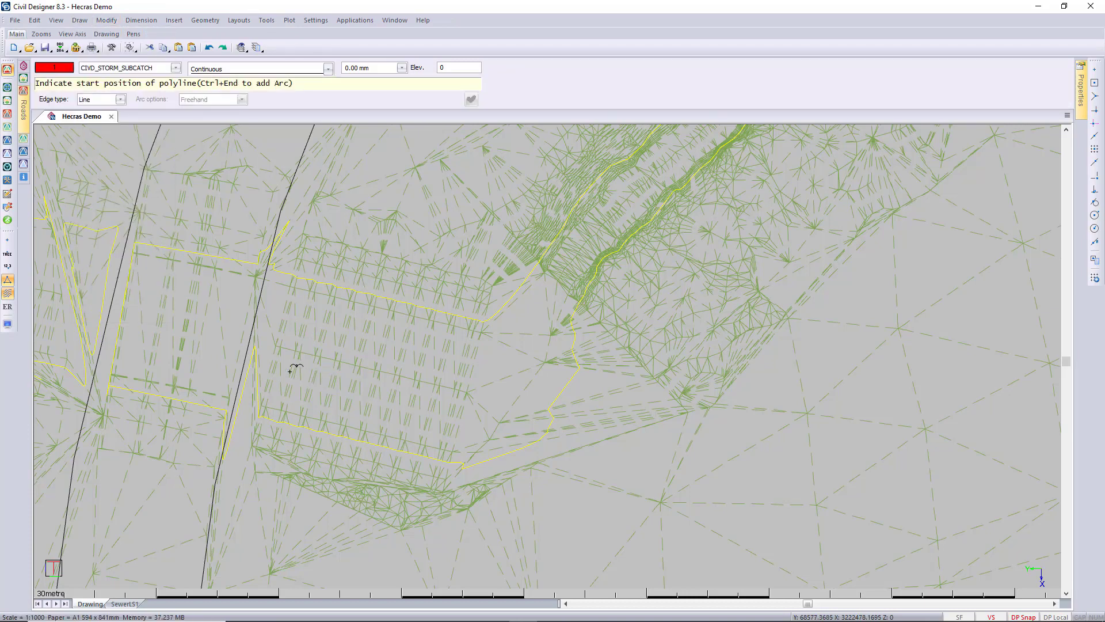
pyautogui.click(276, 343)
pyautogui.click(472, 391)
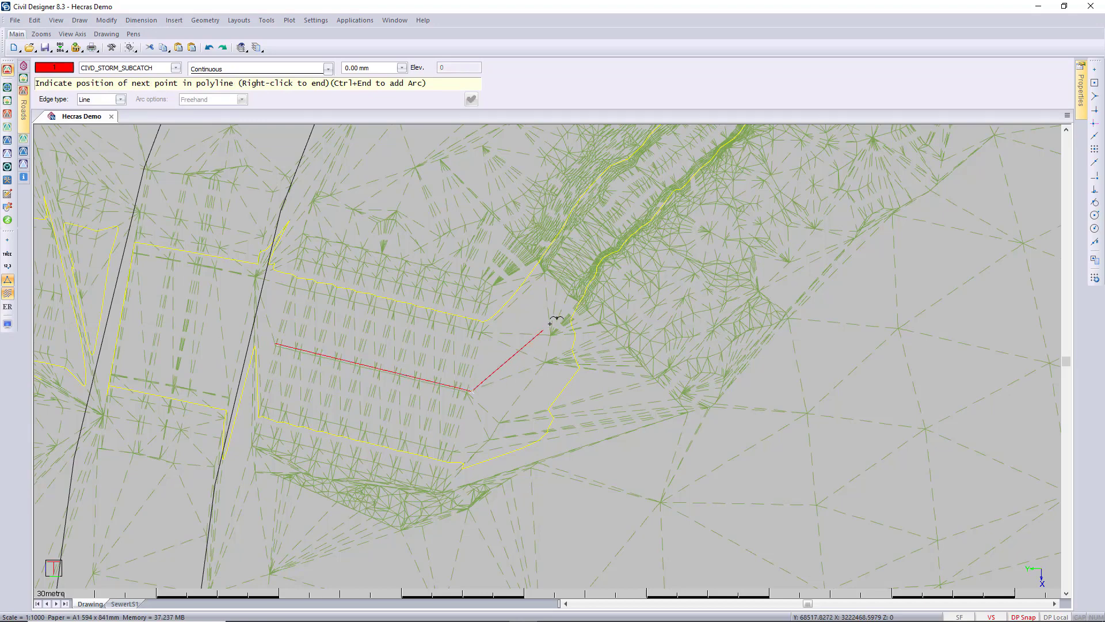
pyautogui.click(523, 344)
pyautogui.click(661, 164)
# - Continue the polyline vertices along the channel centre through the bend
pyautogui.scroll(-3, 661, 165)
pyautogui.scroll(-2, 548, 356)
pyautogui.scroll(6, 547, 359)
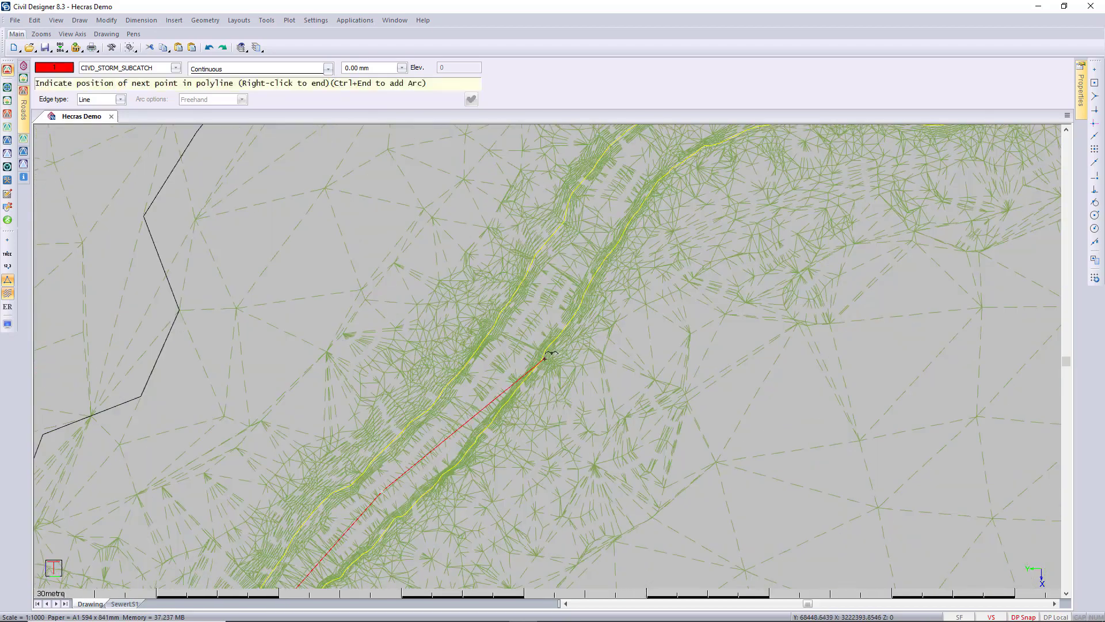
pyautogui.click(455, 424)
pyautogui.click(583, 250)
pyautogui.moveTo(627, 196); pyautogui.dragTo(454, 420, button='middle')
pyautogui.click(455, 413)
pyautogui.click(509, 361)
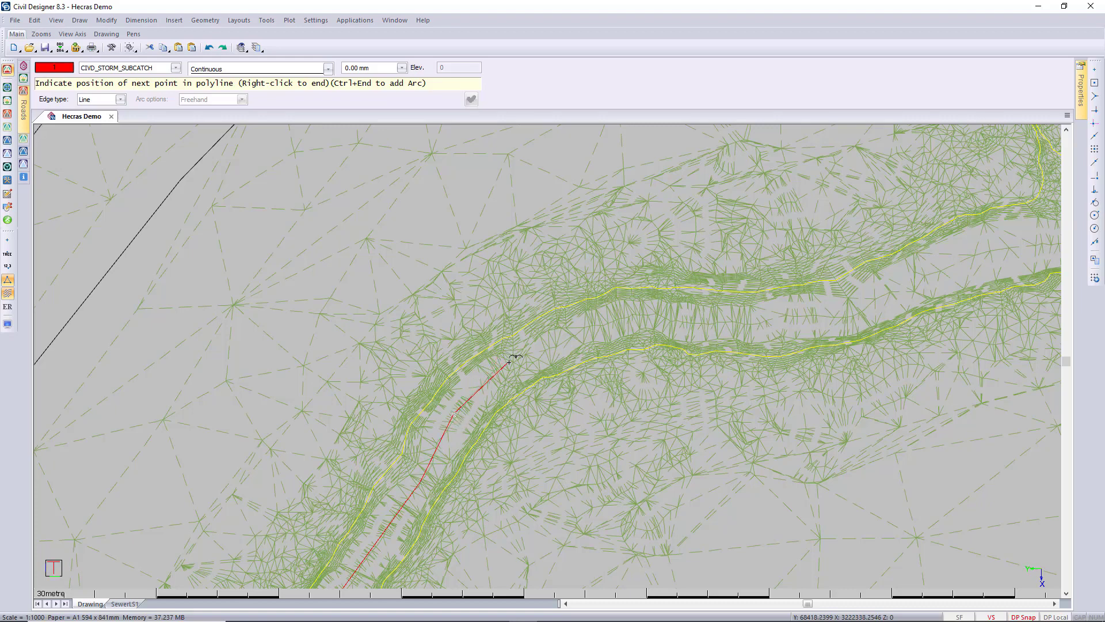
pyautogui.click(614, 319)
pyautogui.click(793, 318)
# - Extend the centreline vertices down the river to the channel outlet
pyautogui.moveTo(978, 293); pyautogui.dragTo(523, 398, button='middle')
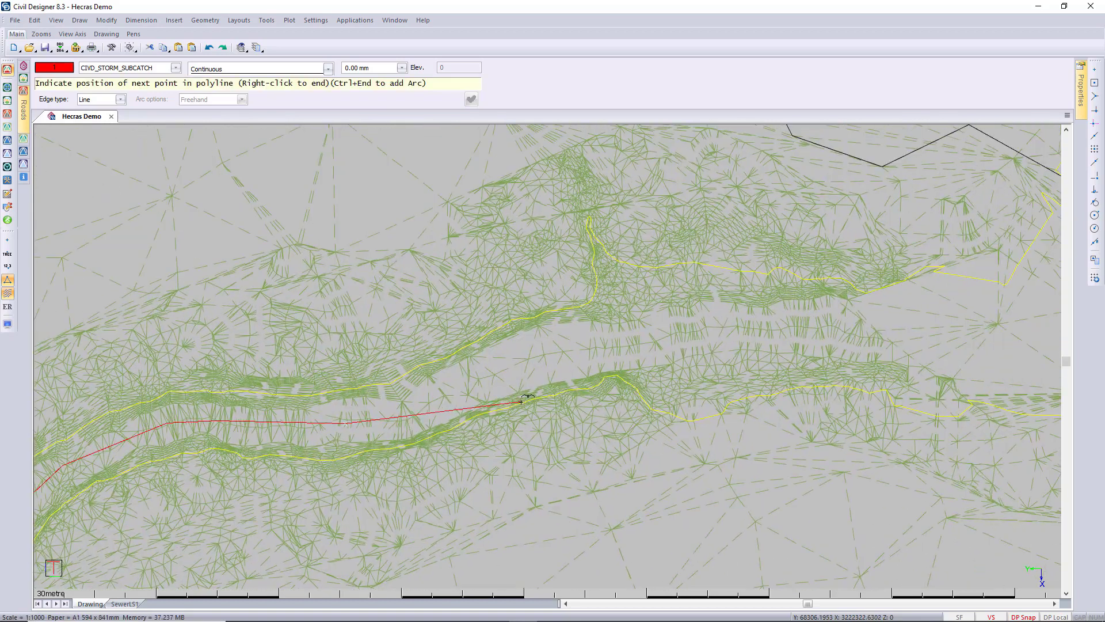
pyautogui.click(414, 417)
pyautogui.click(548, 350)
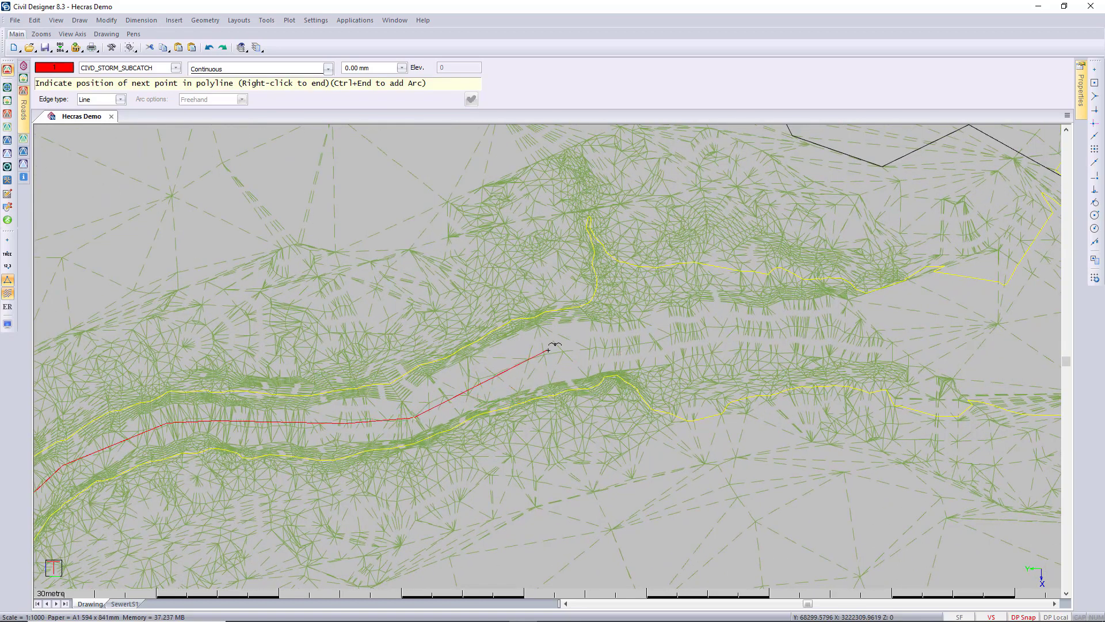
pyautogui.click(702, 332)
pyautogui.moveTo(886, 323); pyautogui.dragTo(526, 371, button='middle')
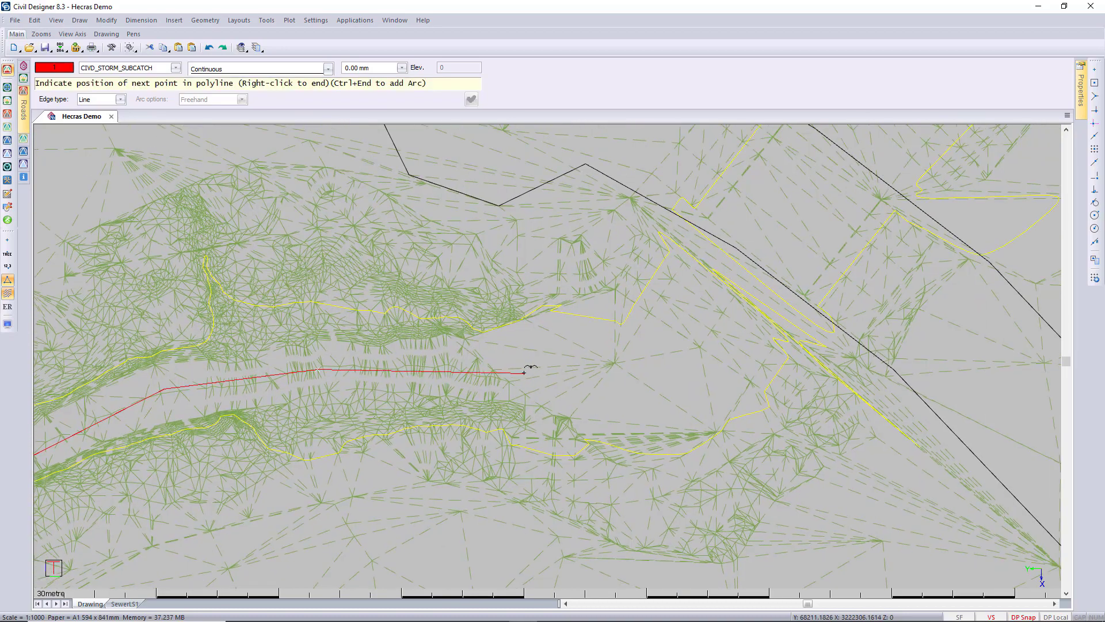
pyautogui.click(525, 372)
pyautogui.click(617, 370)
pyautogui.click(694, 357)
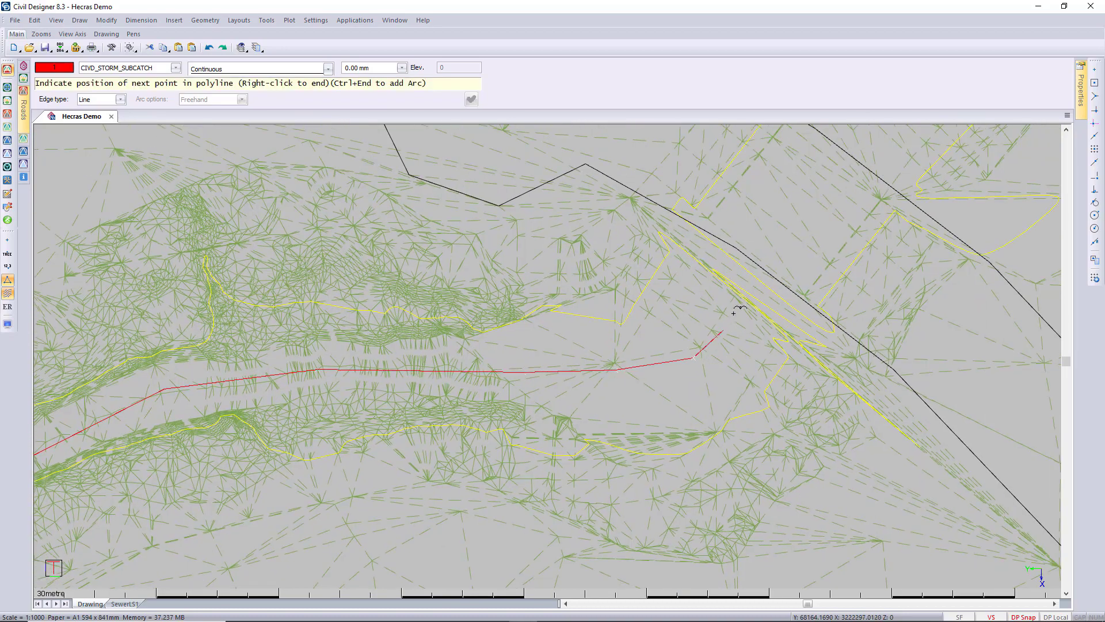
pyautogui.click(742, 304)
# - Finish the river centreline polyline with the whole reach in view
pyautogui.rightClick(742, 304)
pyautogui.scroll(-3, 525, 373)
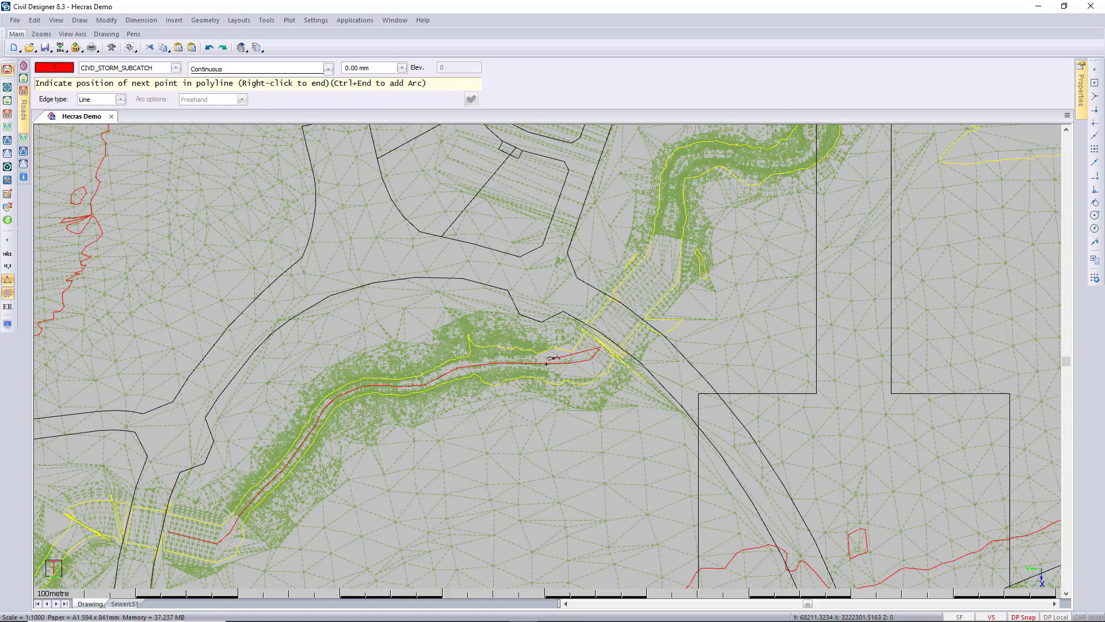
pyautogui.moveTo(525, 373); pyautogui.dragTo(624, 332, button='middle')
pyautogui.rightClick(515, 361)
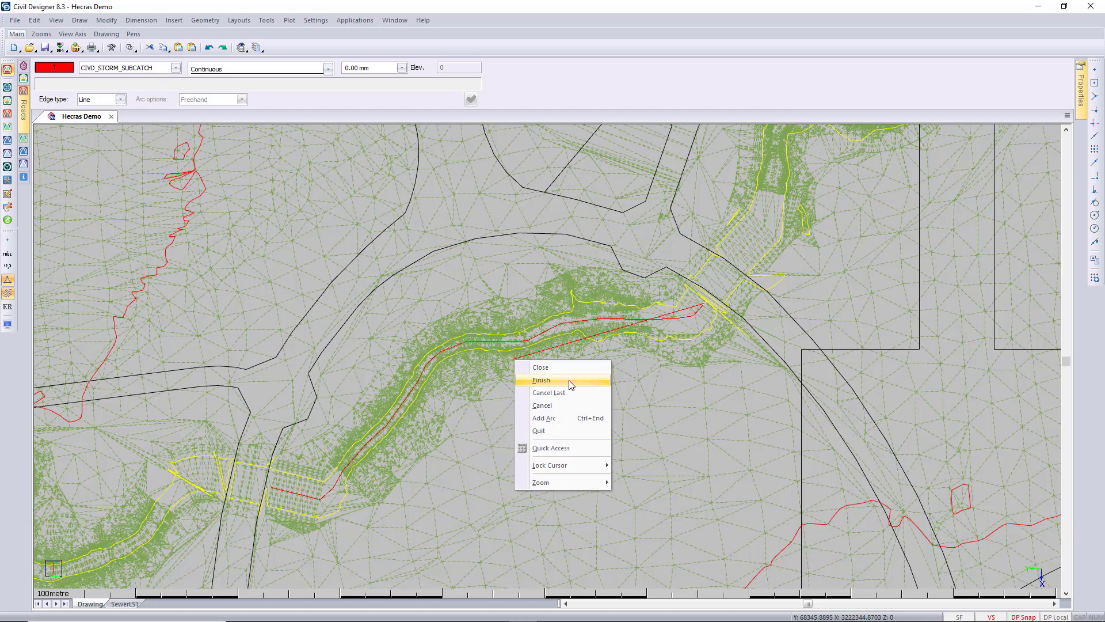
pyautogui.click(568, 380)
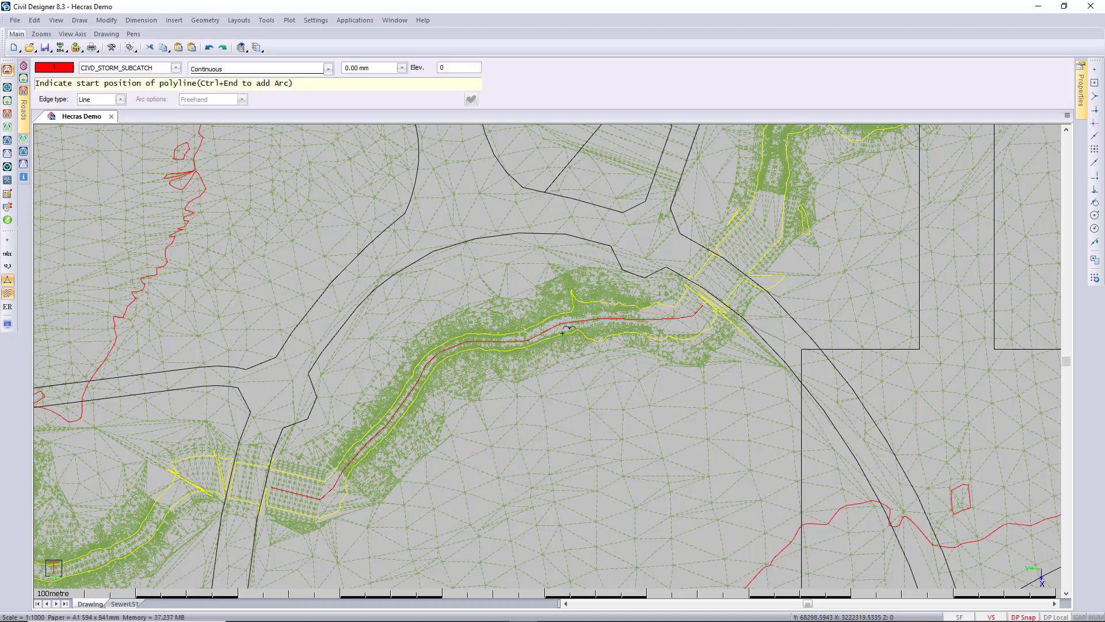
# - In Roads mode, extract a horizontal alignment from the red centreline polyline as CAD entities
pyautogui.press('Escape')
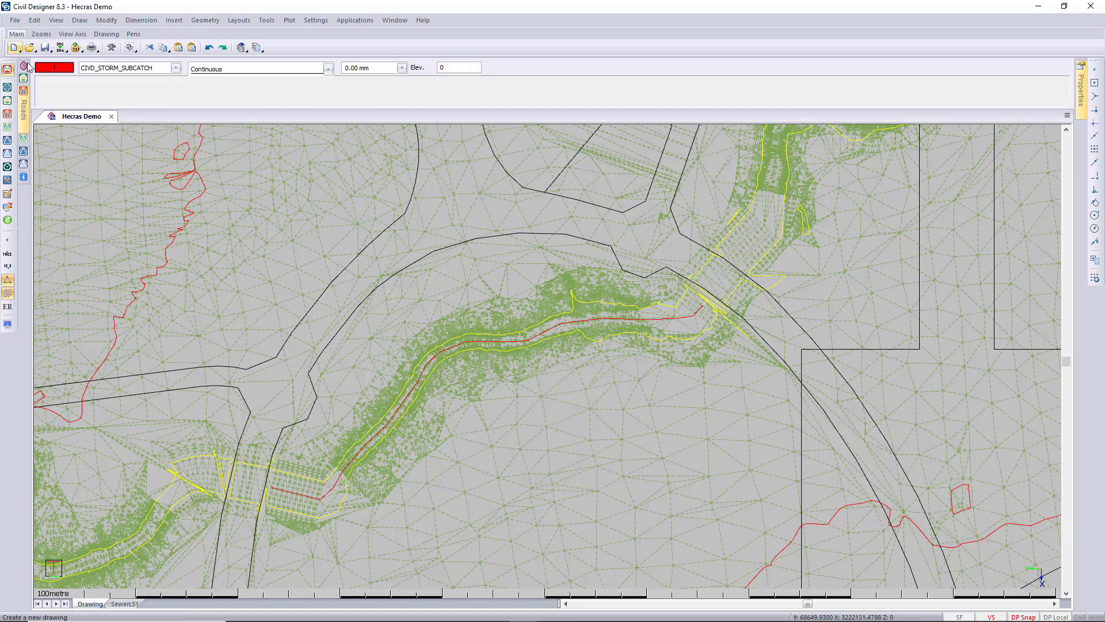
pyautogui.click(7, 114)
pyautogui.click(118, 20)
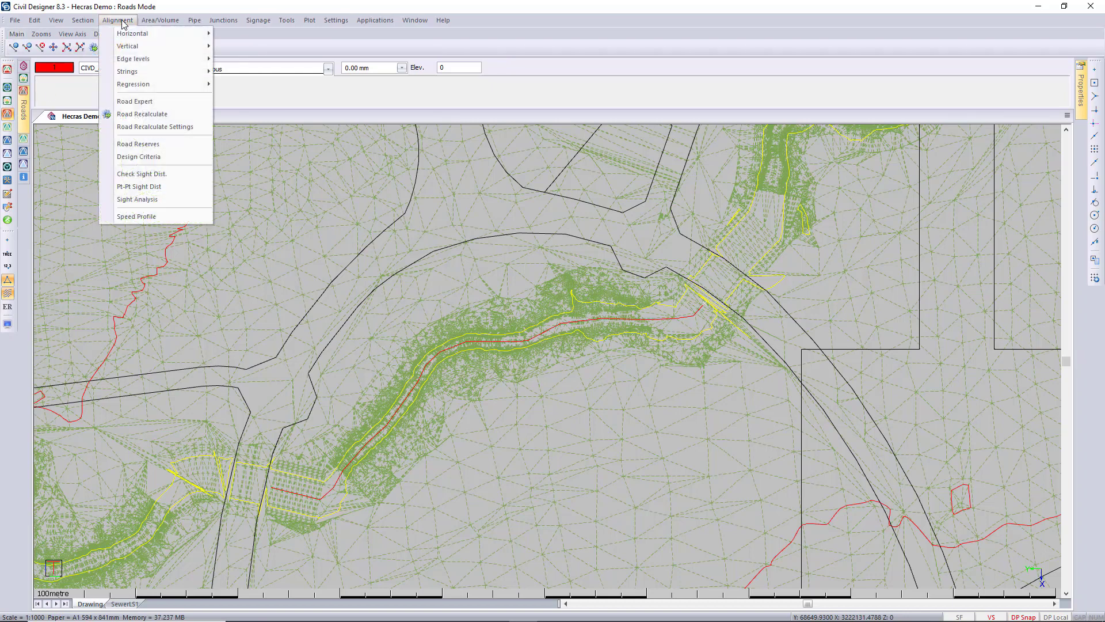
pyautogui.moveTo(161, 86)
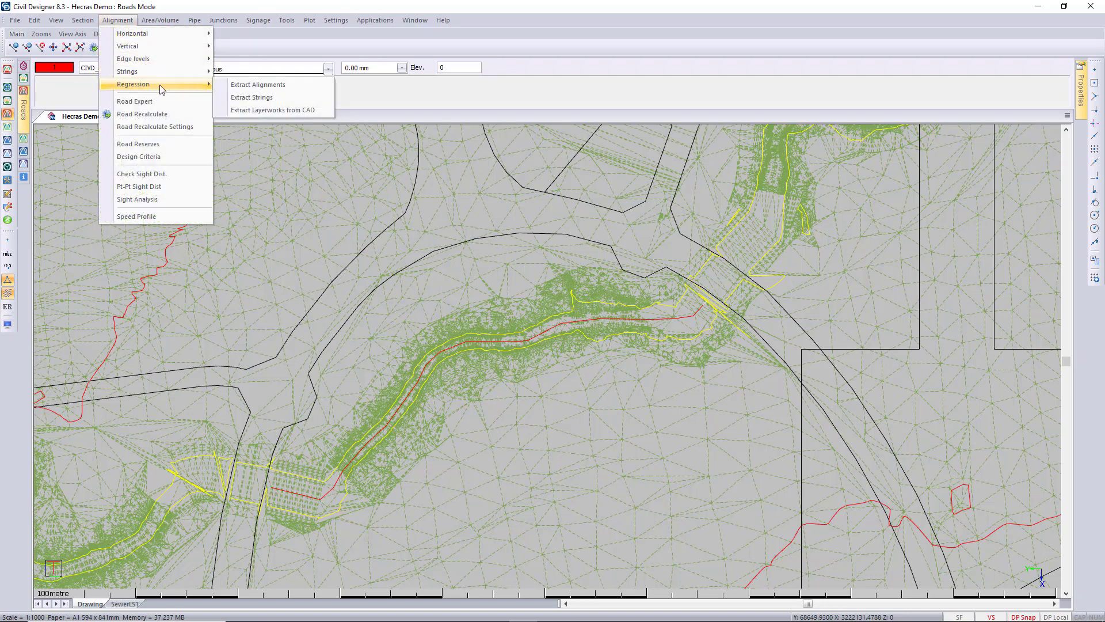
pyautogui.click(300, 86)
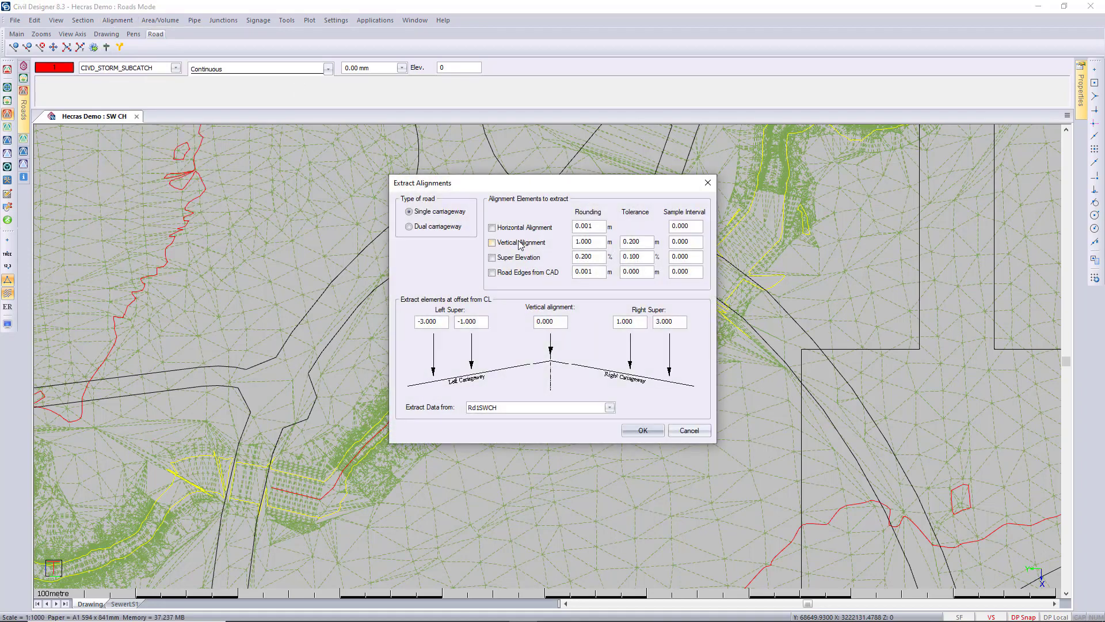
pyautogui.click(490, 229)
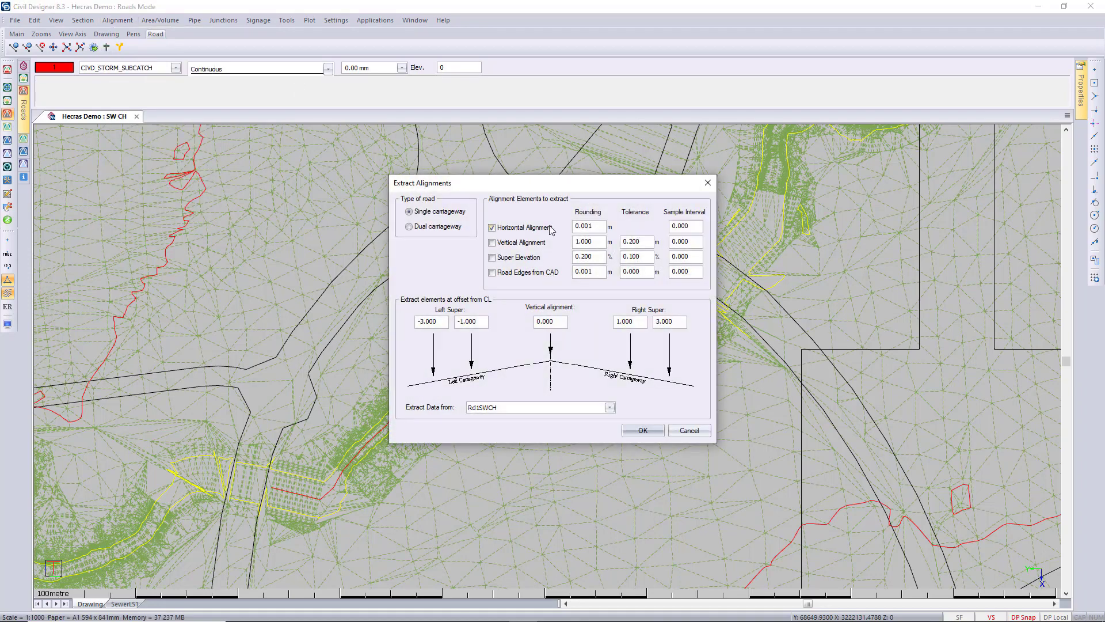
pyautogui.click(650, 432)
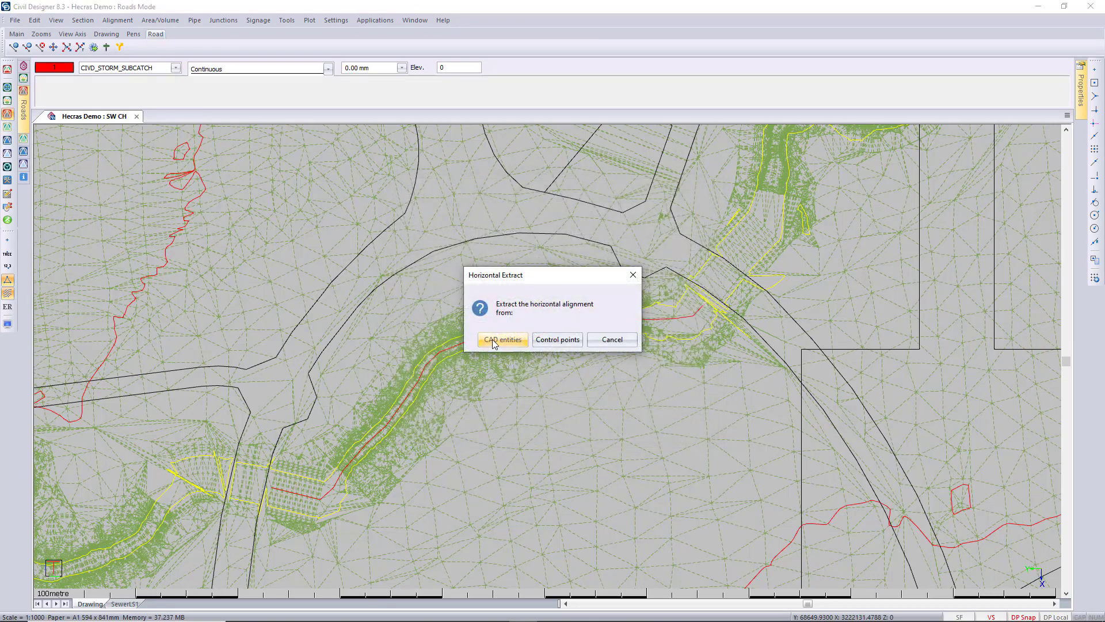
pyautogui.click(503, 339)
pyautogui.click(656, 316)
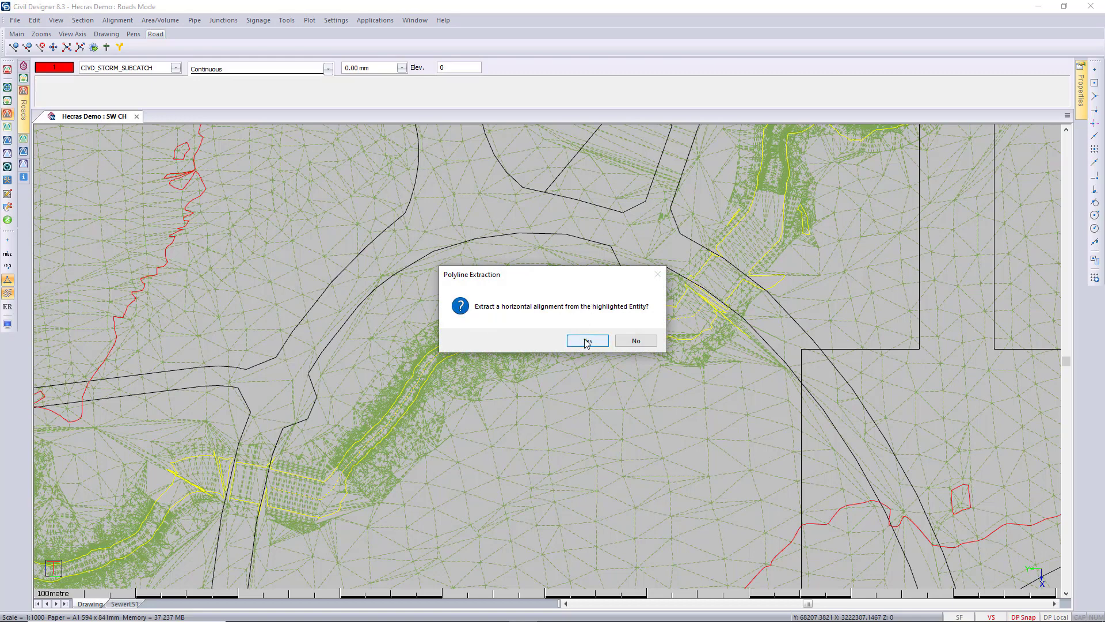
pyautogui.click(587, 341)
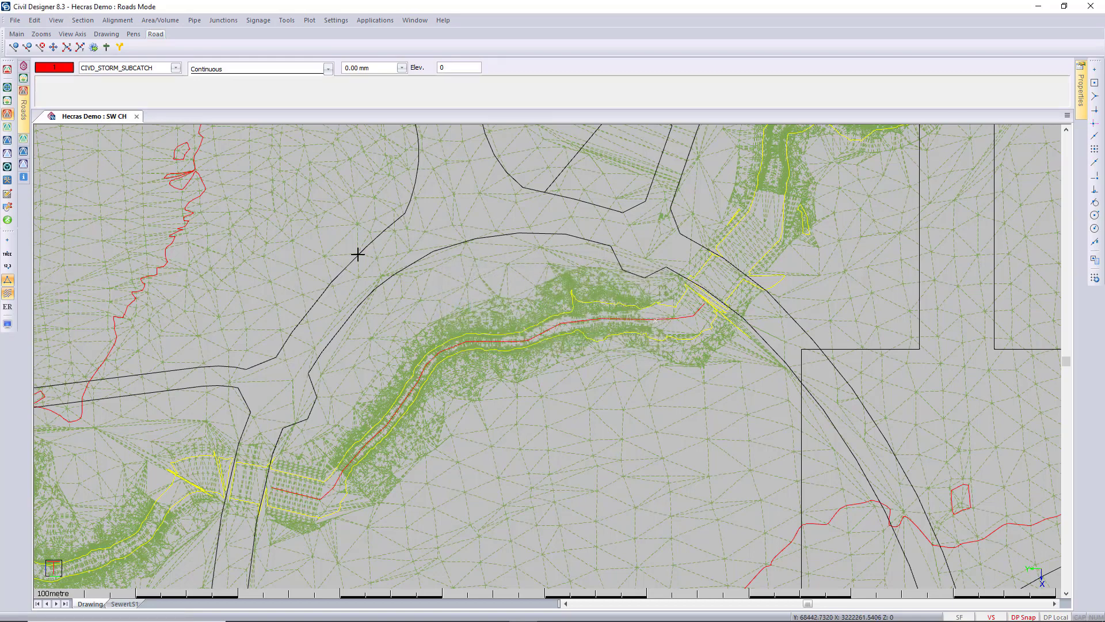
# - Coordinate the alignment from chainage 0 to 507.218 at 10 m intervals, overwriting road layers
pyautogui.click(118, 20)
pyautogui.moveTo(153, 36)
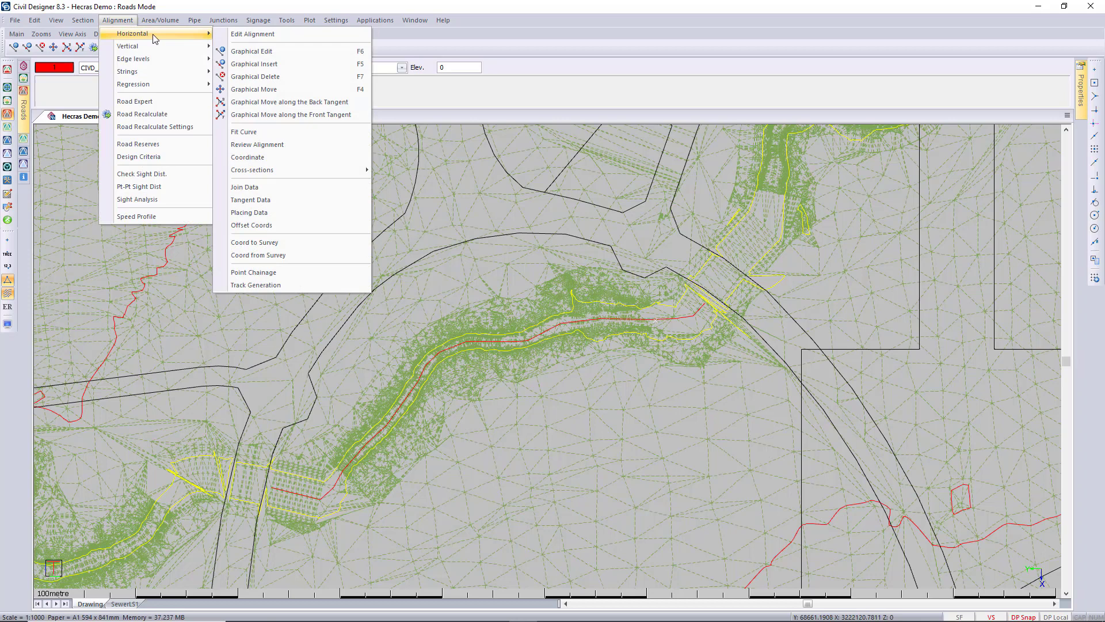
pyautogui.click(301, 158)
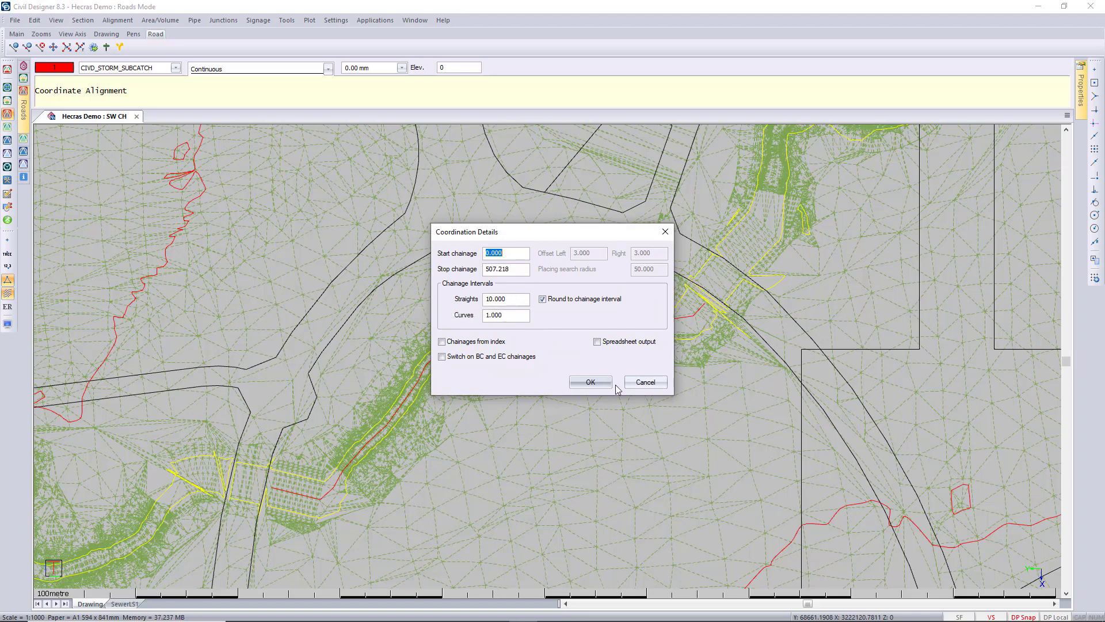
pyautogui.click(591, 382)
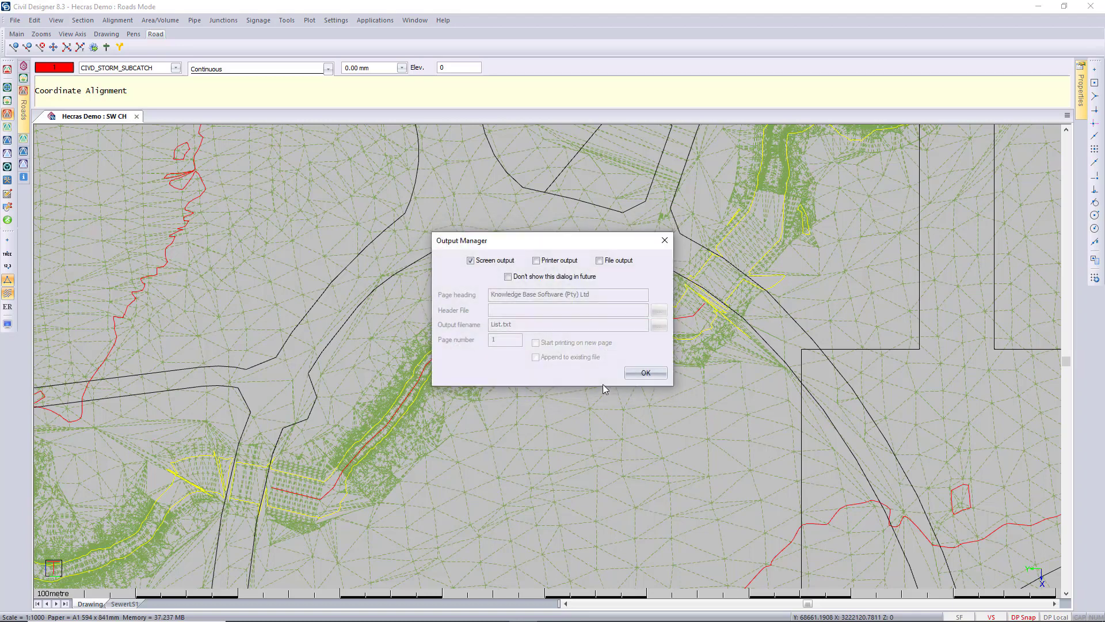
pyautogui.click(646, 373)
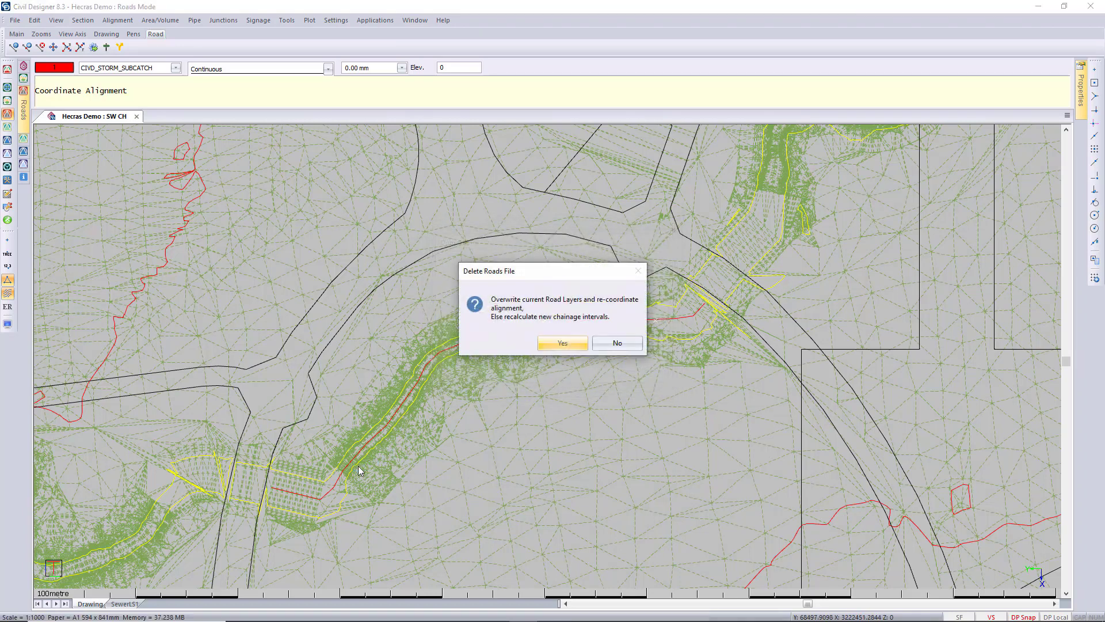
pyautogui.click(569, 343)
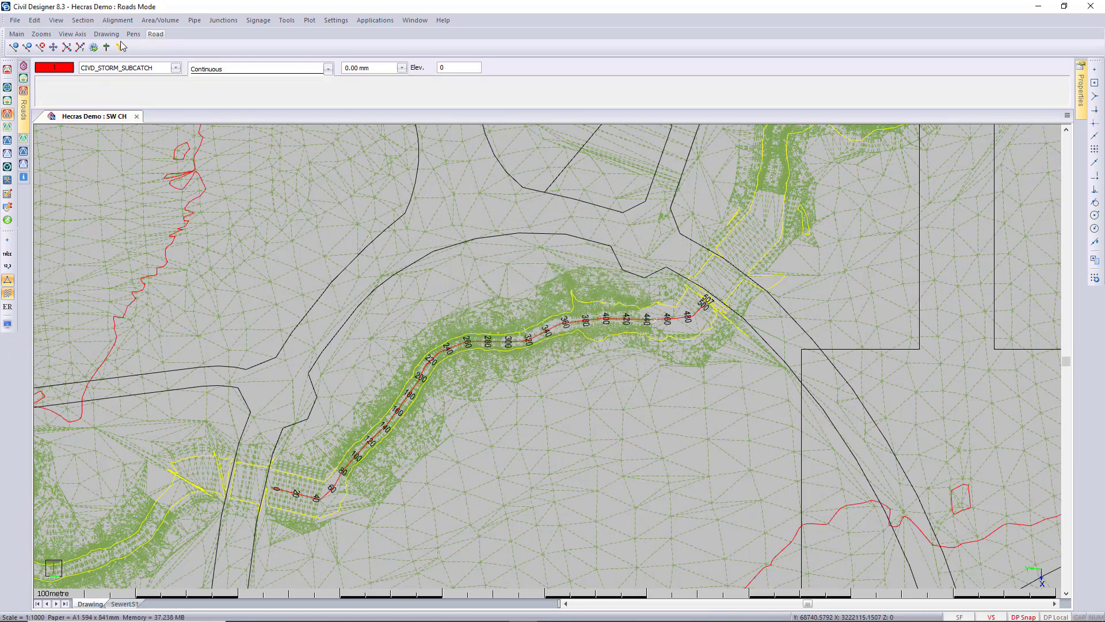
# - Extract NGL cross sections 100 m left and right of the alignment and draw them
pyautogui.click(86, 23)
pyautogui.click(106, 23)
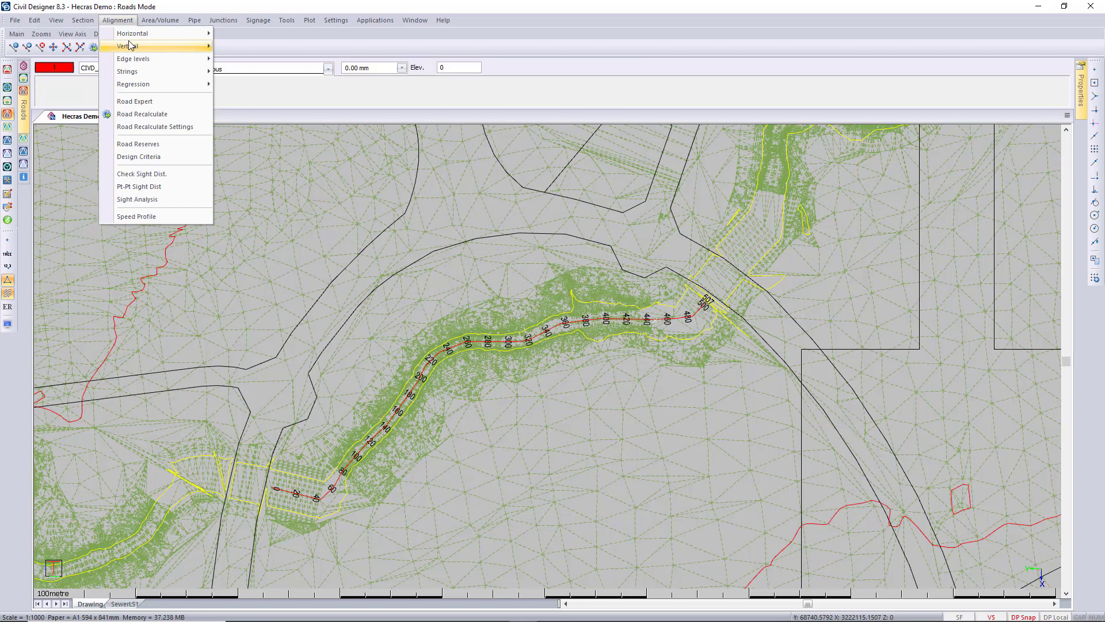
pyautogui.moveTo(195, 34)
pyautogui.moveTo(326, 174)
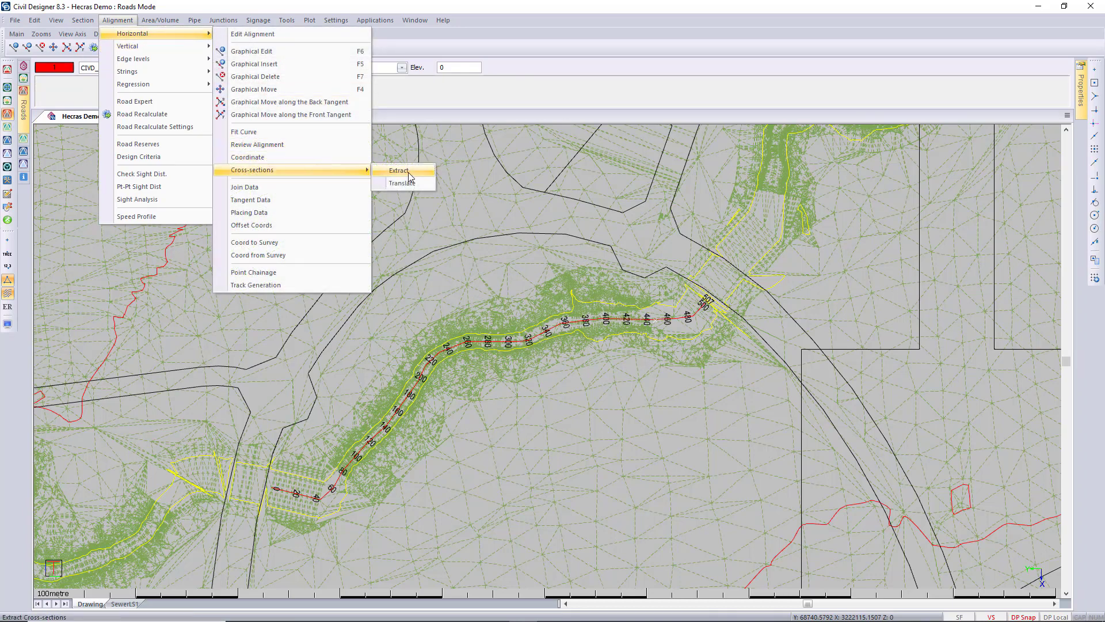
pyautogui.click(408, 172)
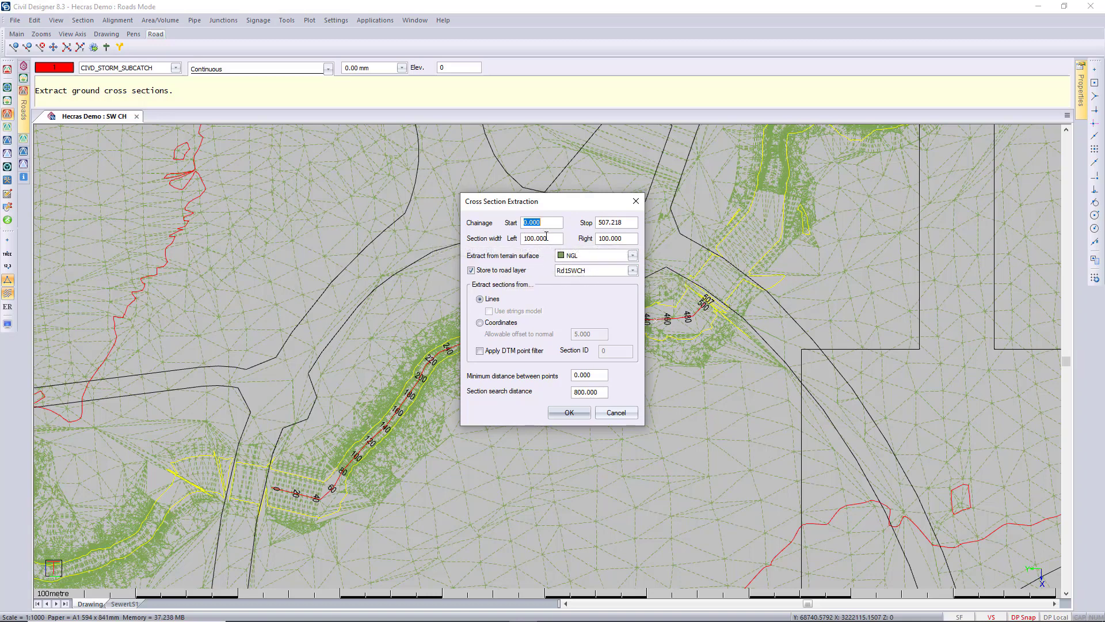
pyautogui.click(547, 238)
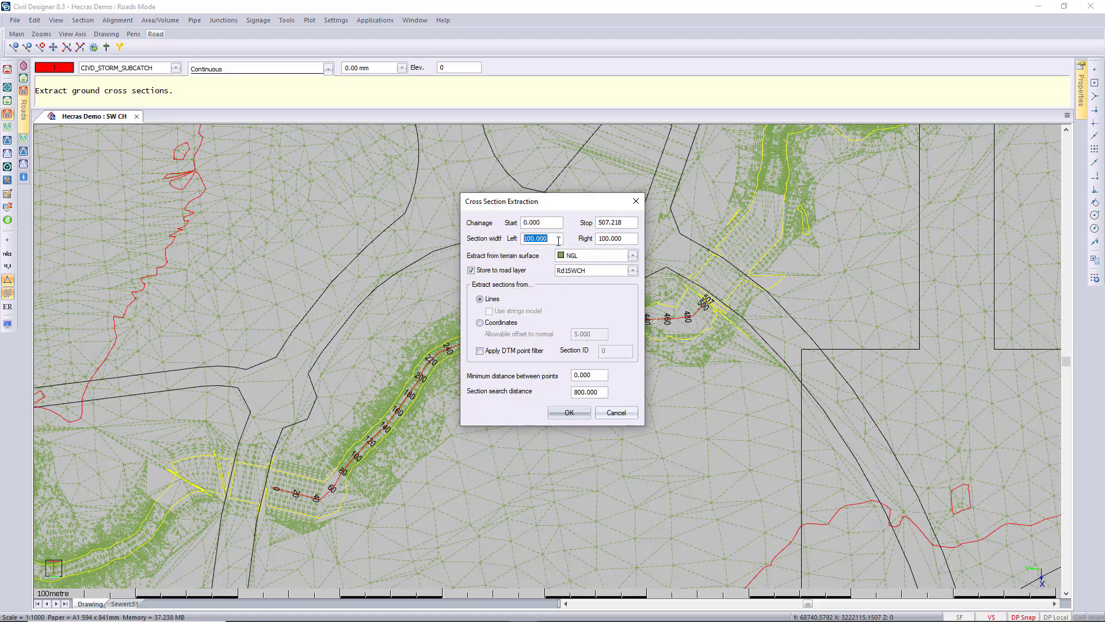
pyautogui.click(625, 237)
pyautogui.click(576, 411)
pyautogui.click(643, 373)
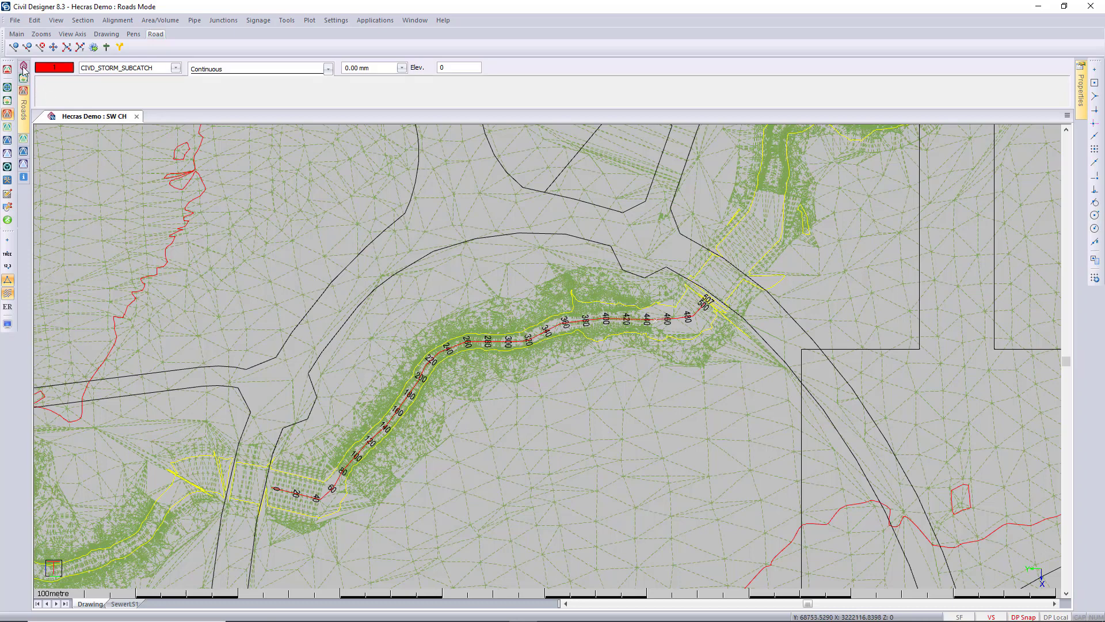
# - Open the HEC_RAS cross-section export dialog and its help topic
pyautogui.click(14, 20)
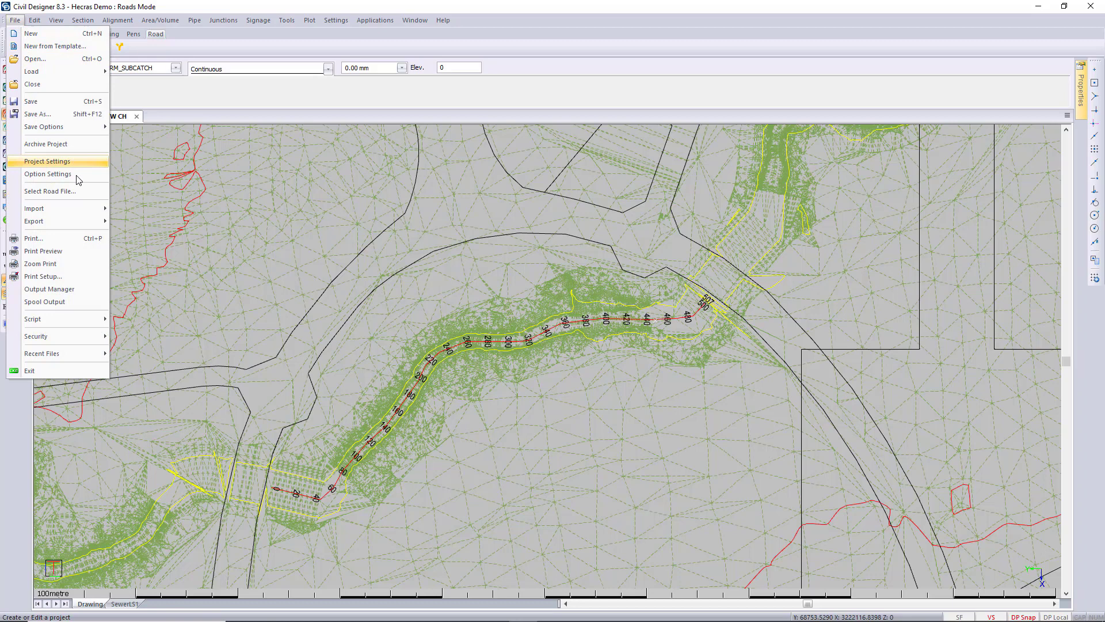
pyautogui.moveTo(91, 222)
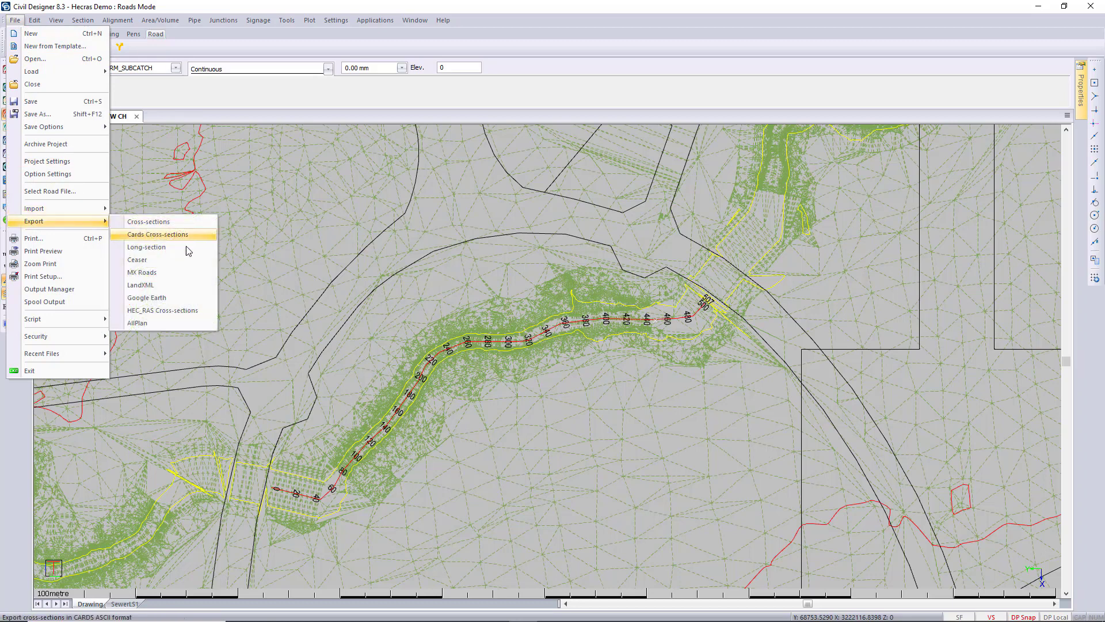
pyautogui.click(210, 310)
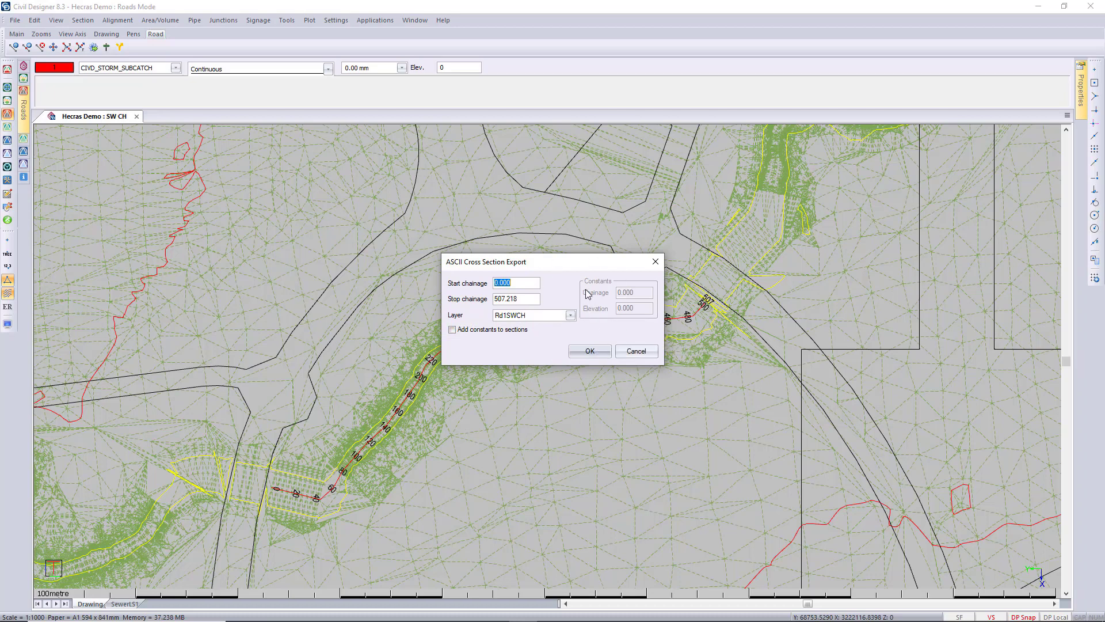
pyautogui.press('F1')
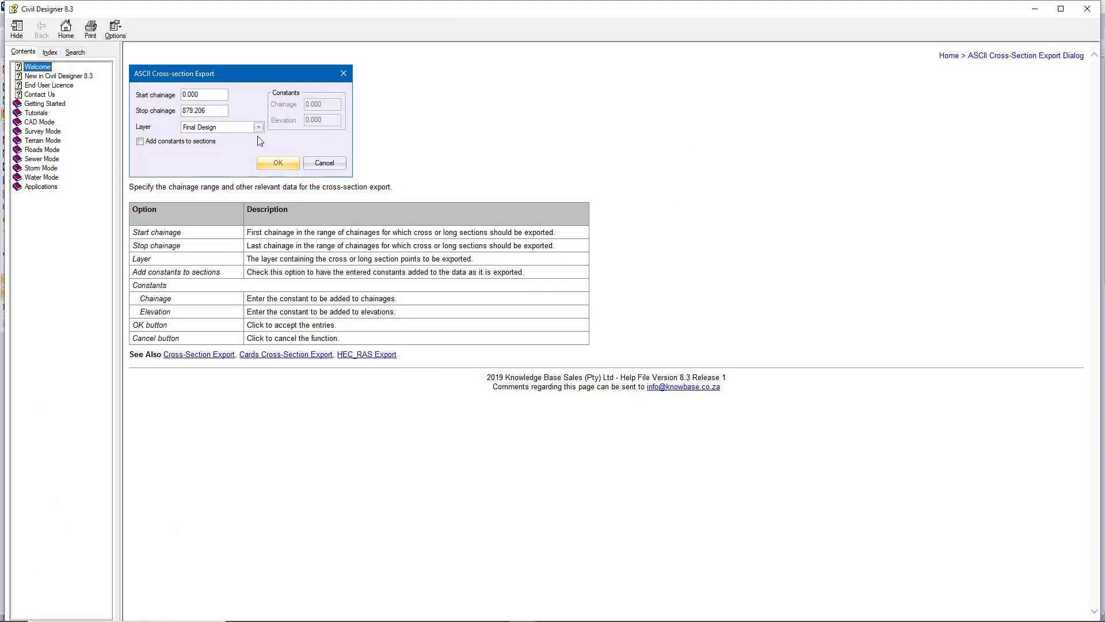
# - Open the HEC_RAS Export help page from the See Also links
pyautogui.click(378, 354)
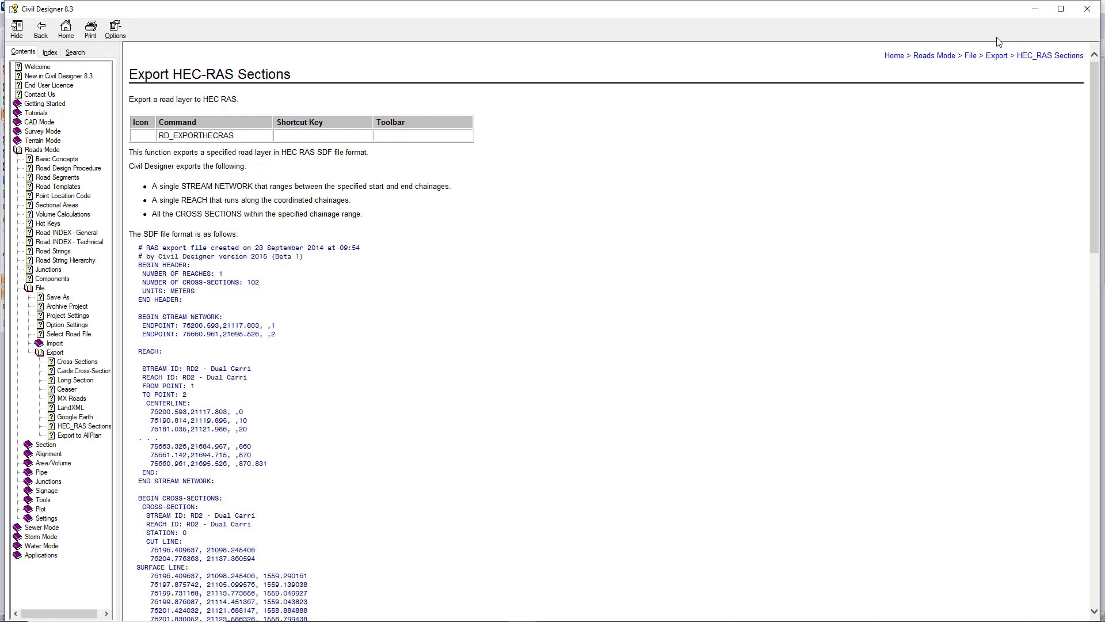
# - Export chainages 0 to 507.218 of layer Rd1SWCH as 'Export from Civil Designer.sdf' in the Hecras folder
pyautogui.click(1086, 9)
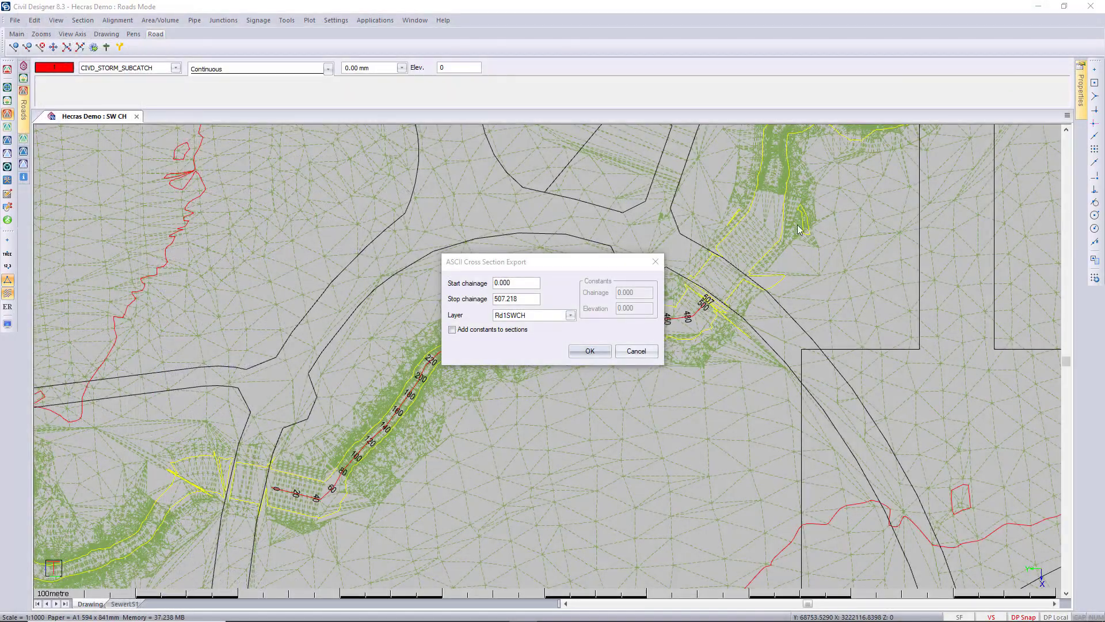
pyautogui.click(582, 350)
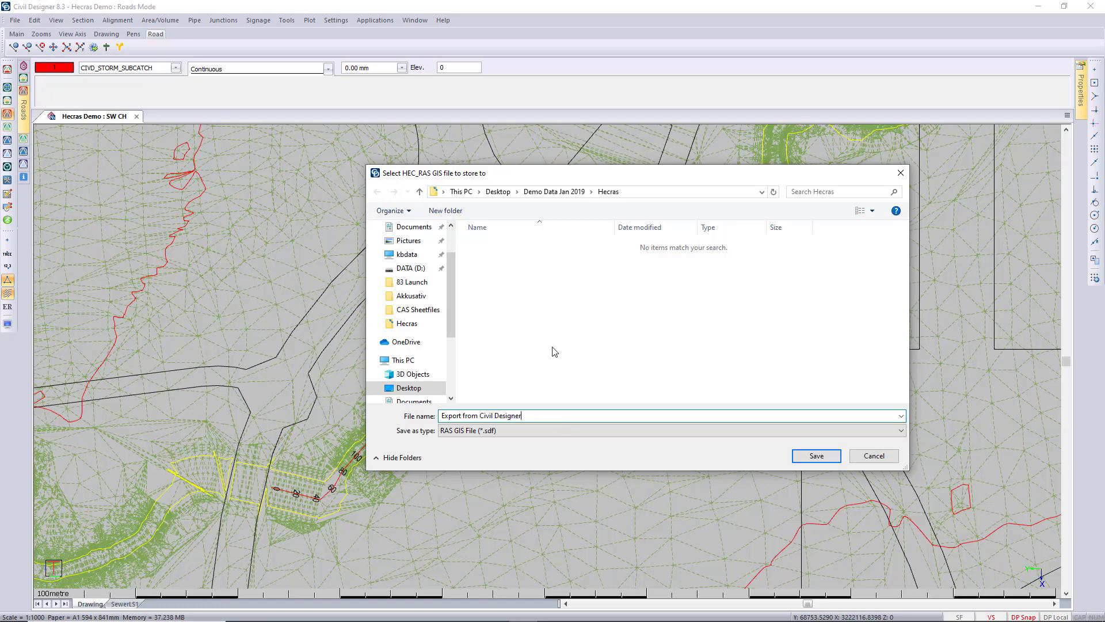
pyautogui.click(816, 456)
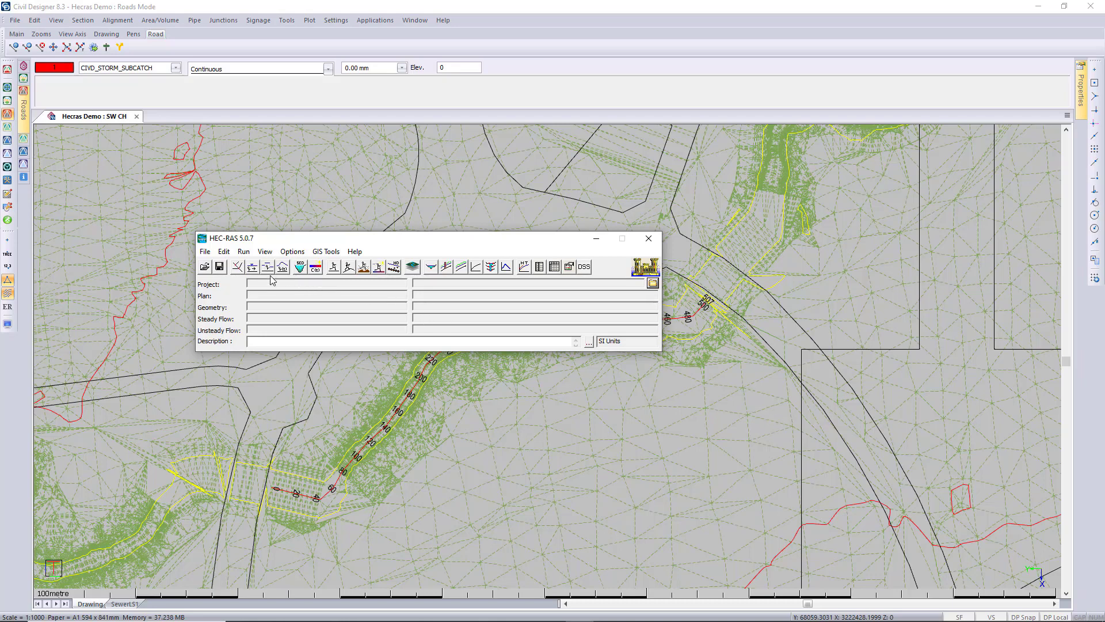
# - Save the HEC-RAS project in the Desktop > Demo Data Jan 2019 > Hecras folder
pyautogui.click(205, 252)
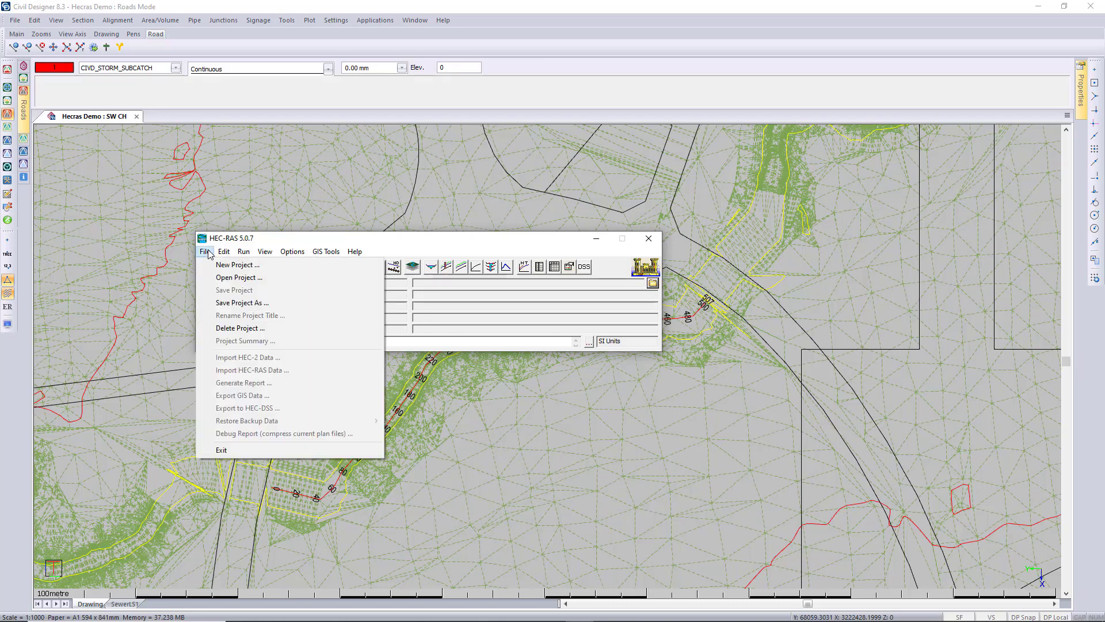
pyautogui.click(240, 304)
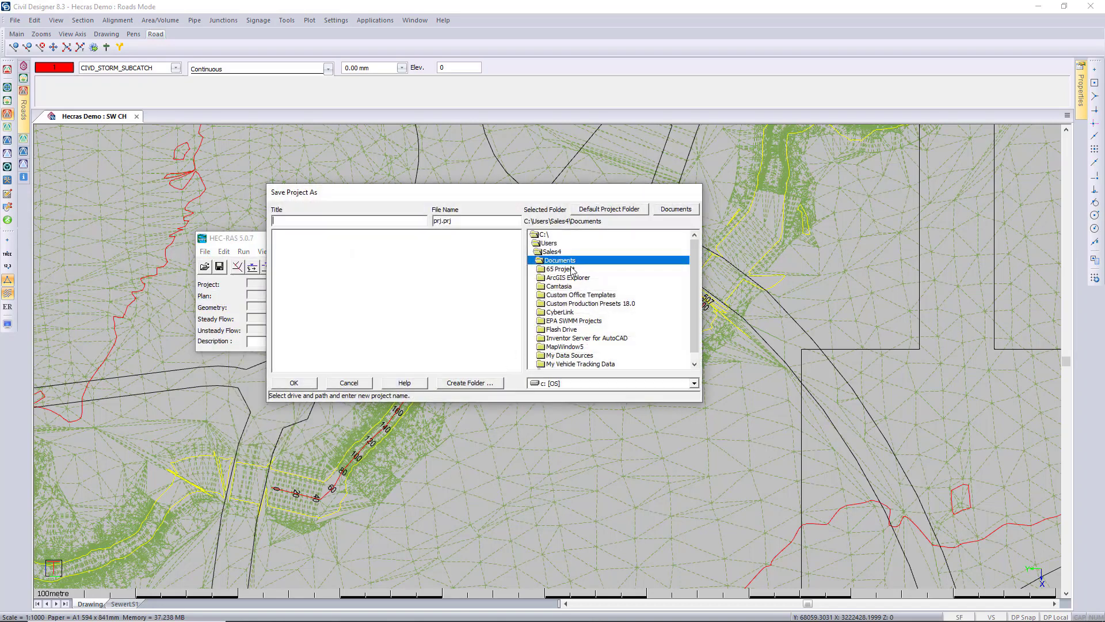
pyautogui.doubleClick(553, 252)
pyautogui.doubleClick(556, 286)
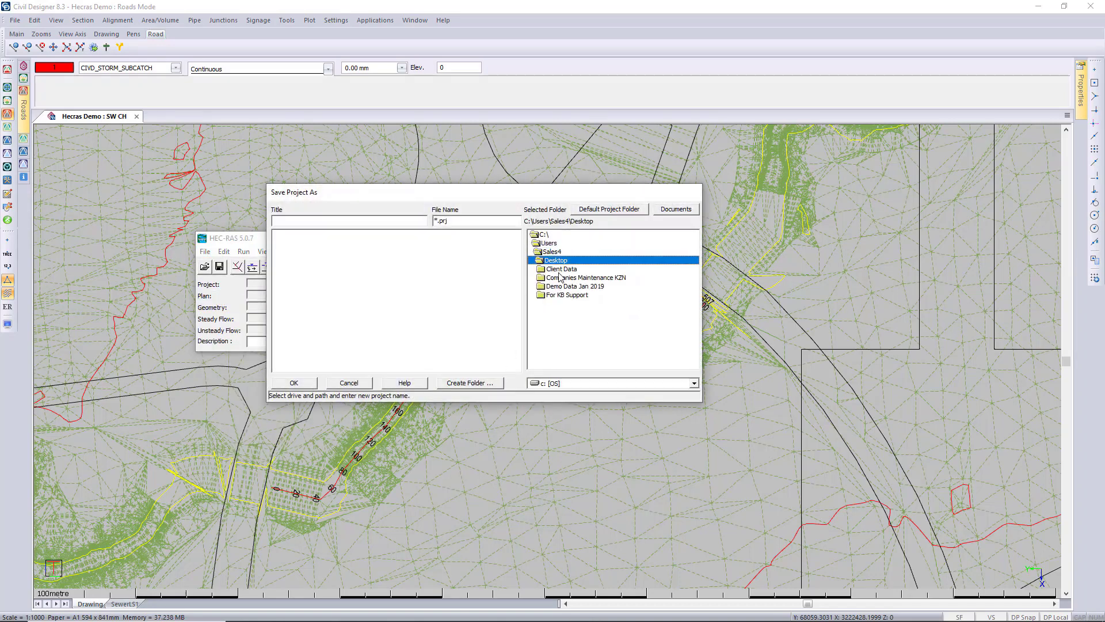
pyautogui.doubleClick(564, 288)
pyautogui.click(562, 294)
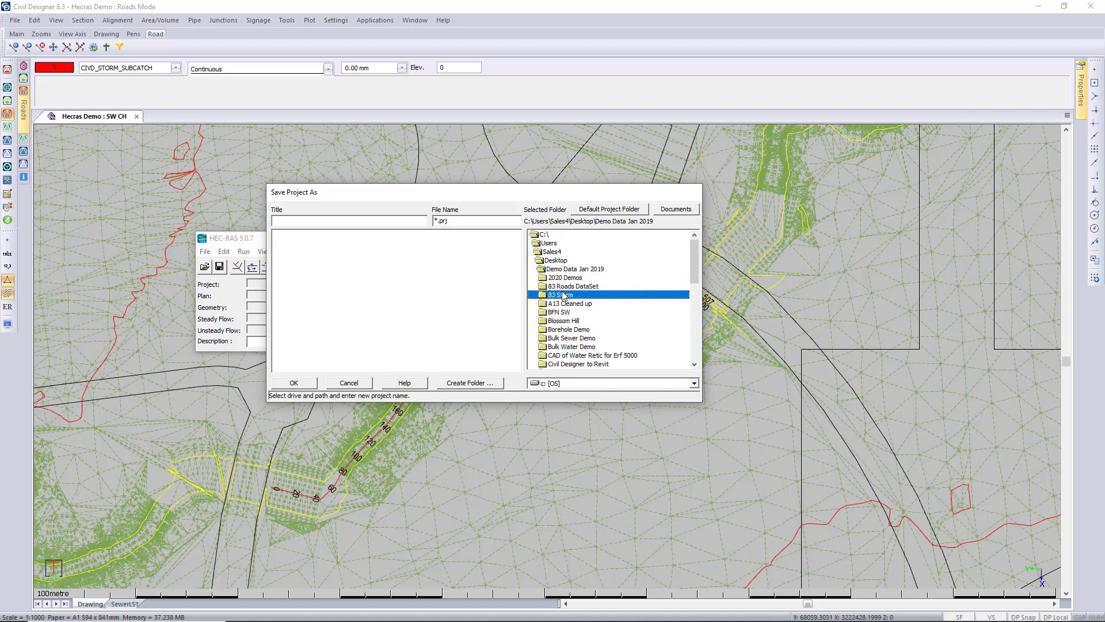
pyautogui.press('h')
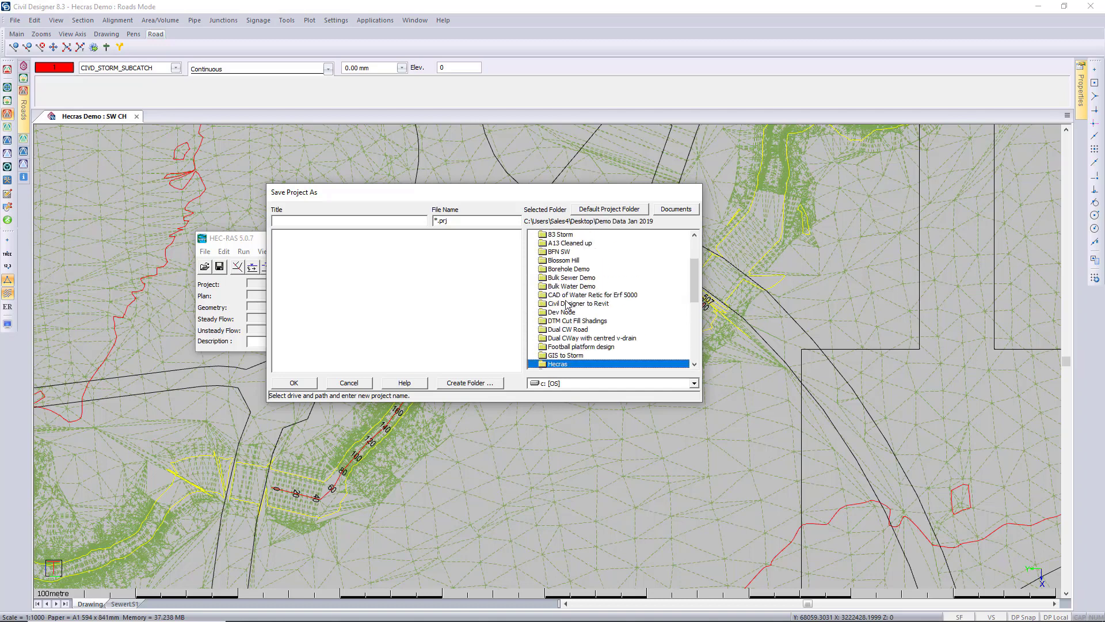
pyautogui.doubleClick(569, 361)
# - Title the new project 'Hecras Project' and confirm the save
pyautogui.click(306, 220)
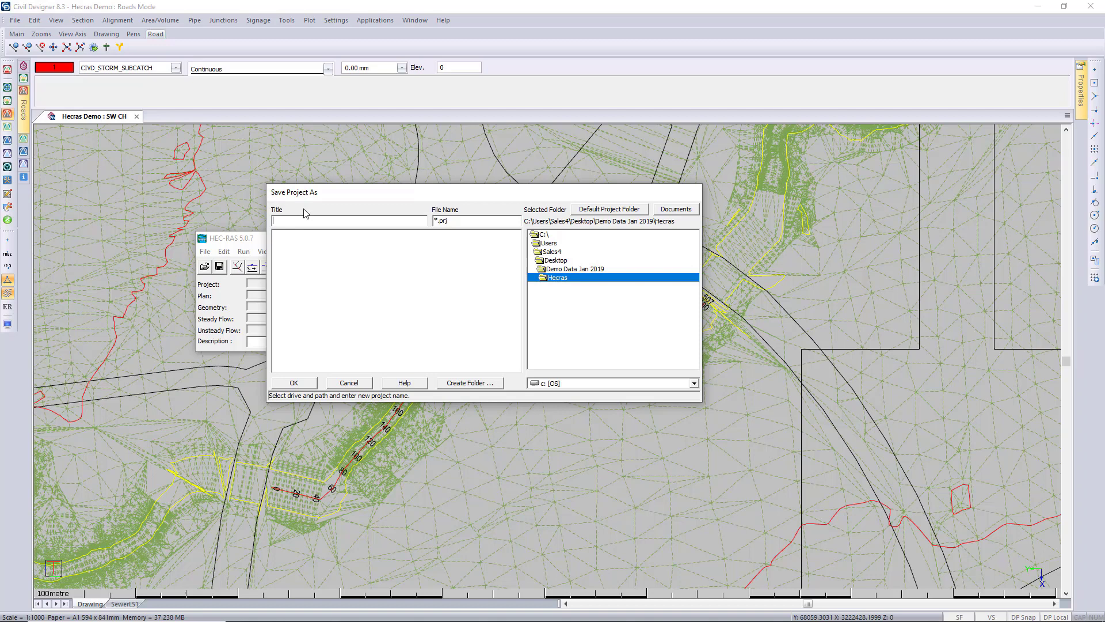
pyautogui.write('Hecras Project')
pyautogui.click(311, 383)
# - In the geometry editor, import 'Export from Civil Designer.sdf' as GIS-format geometry data
pyautogui.click(236, 267)
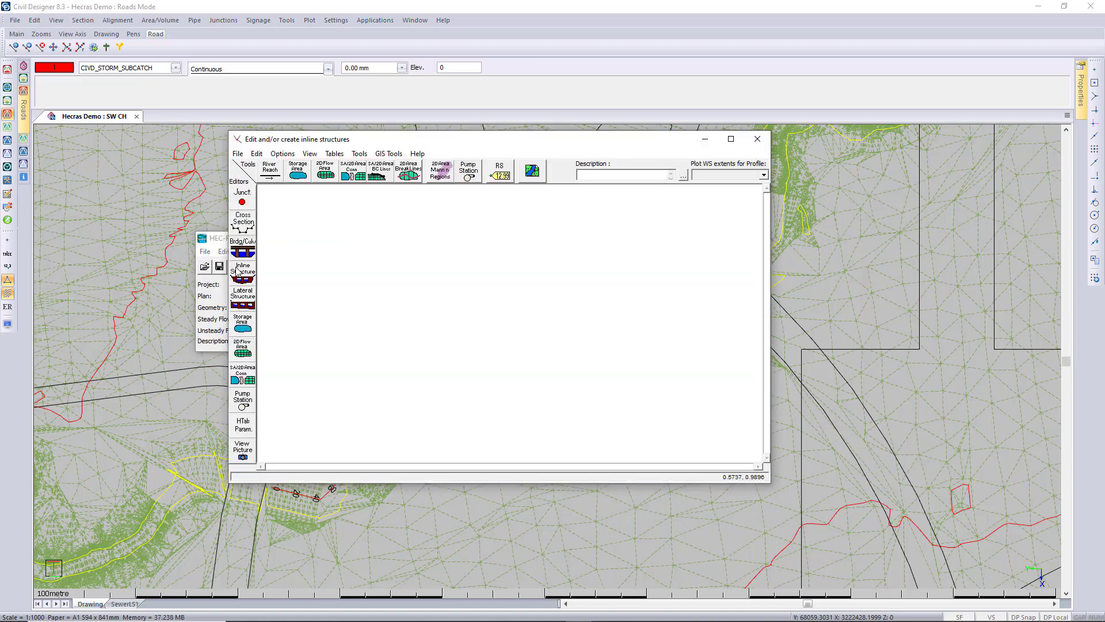
pyautogui.click(238, 154)
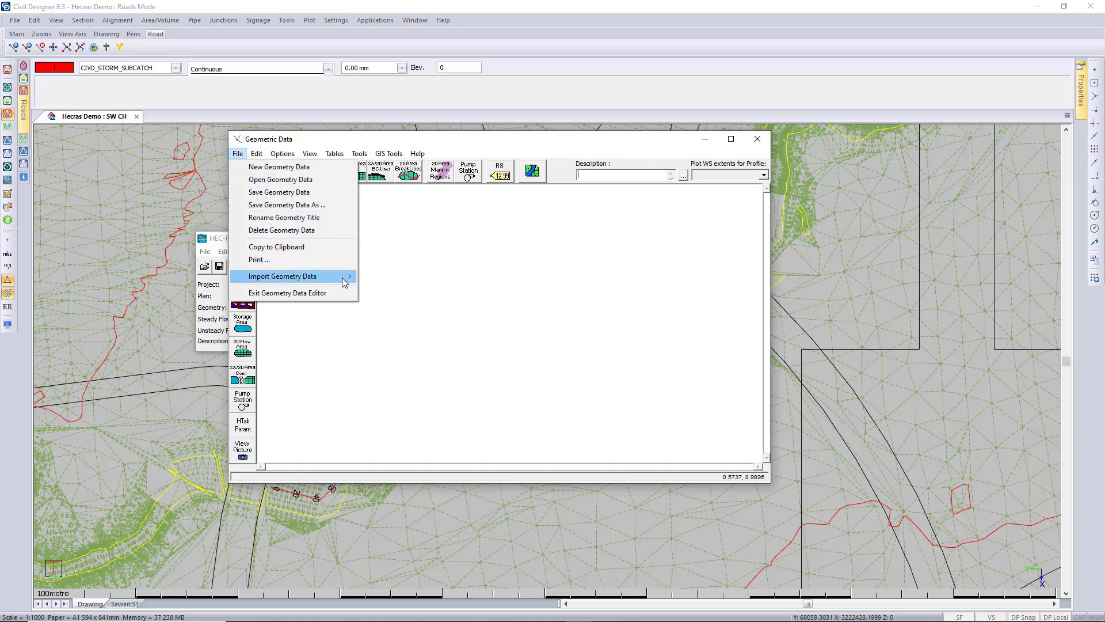
pyautogui.moveTo(344, 281)
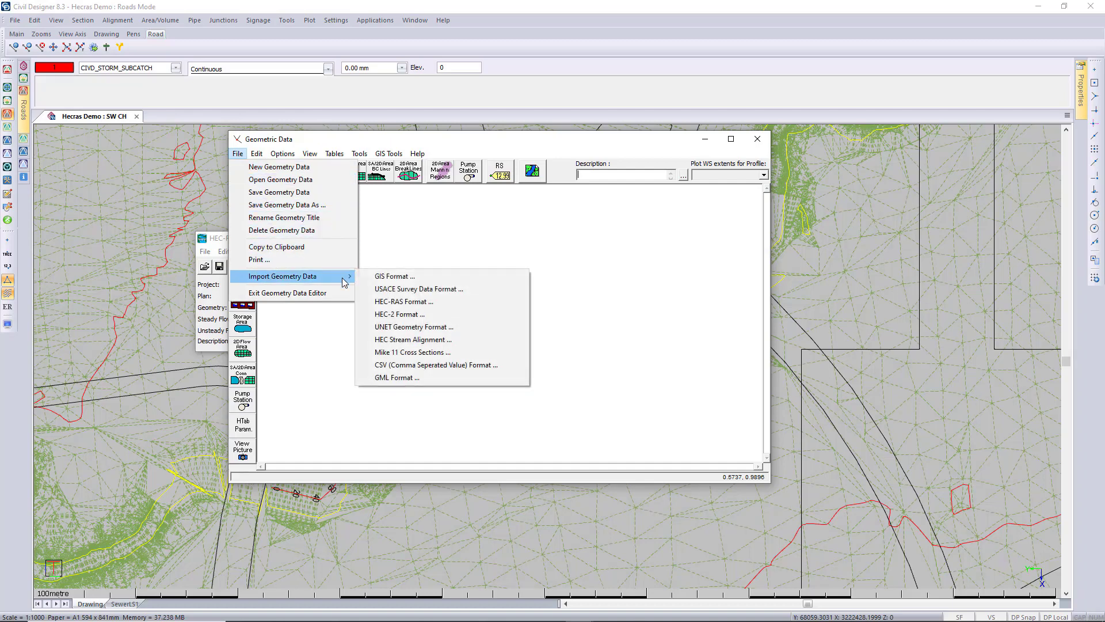
pyautogui.click(466, 281)
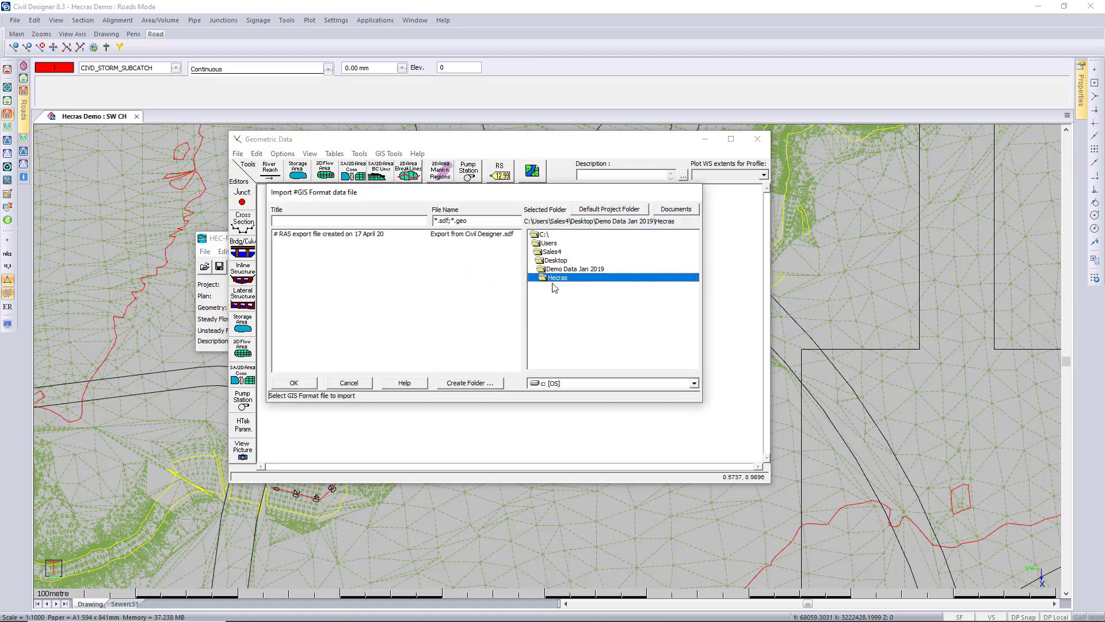
pyautogui.click(352, 234)
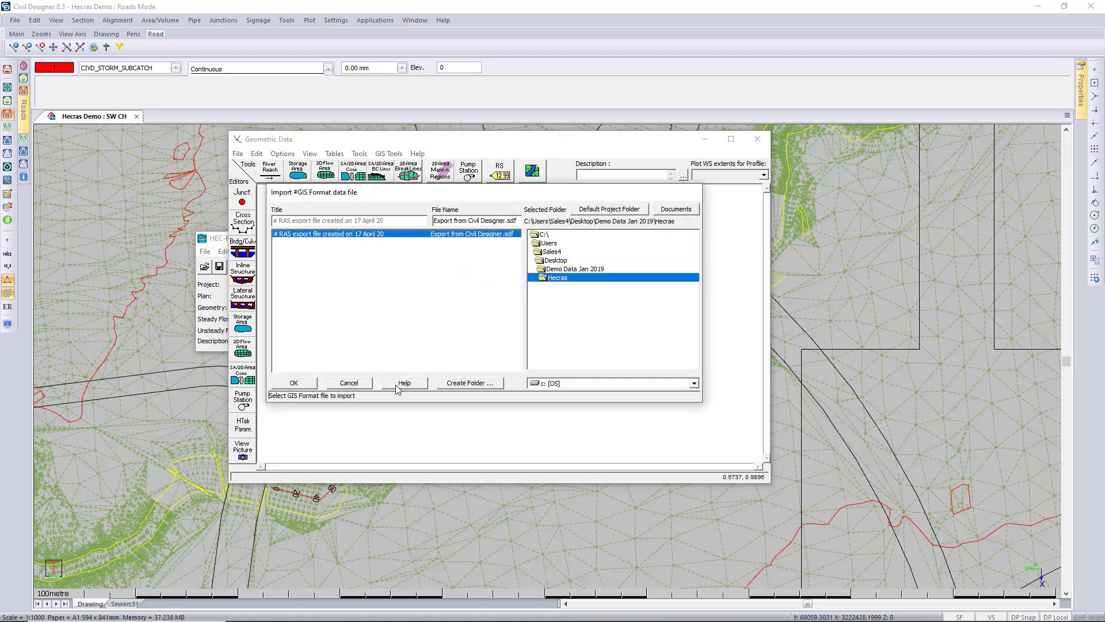
pyautogui.click(292, 383)
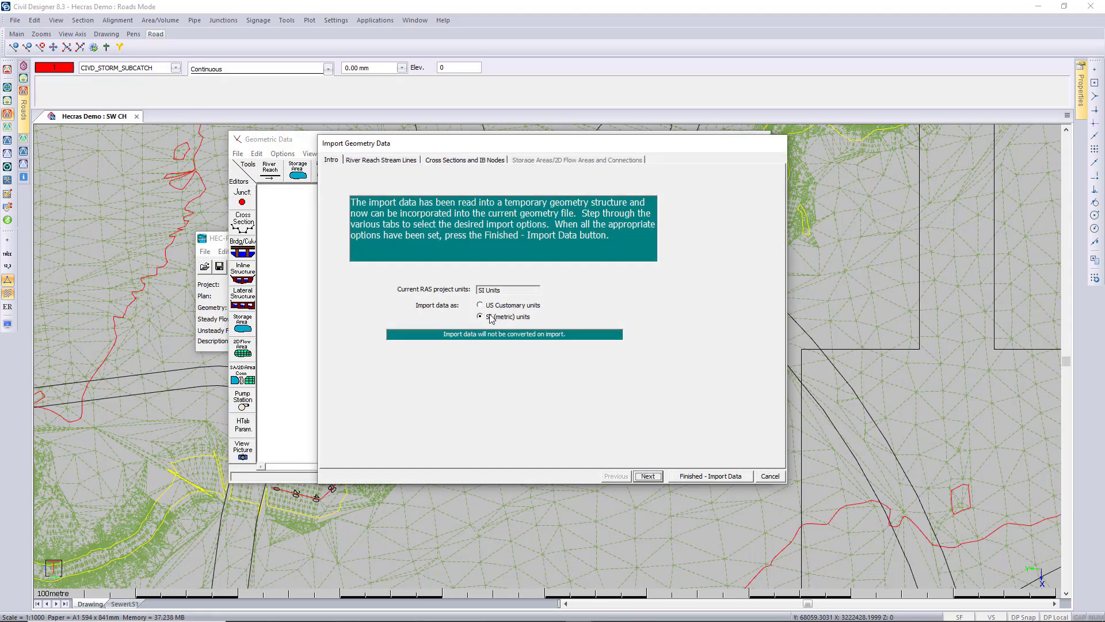
# - Review the reach stream lines and cross sections, then finish importing the SW CH reach
pyautogui.click(657, 477)
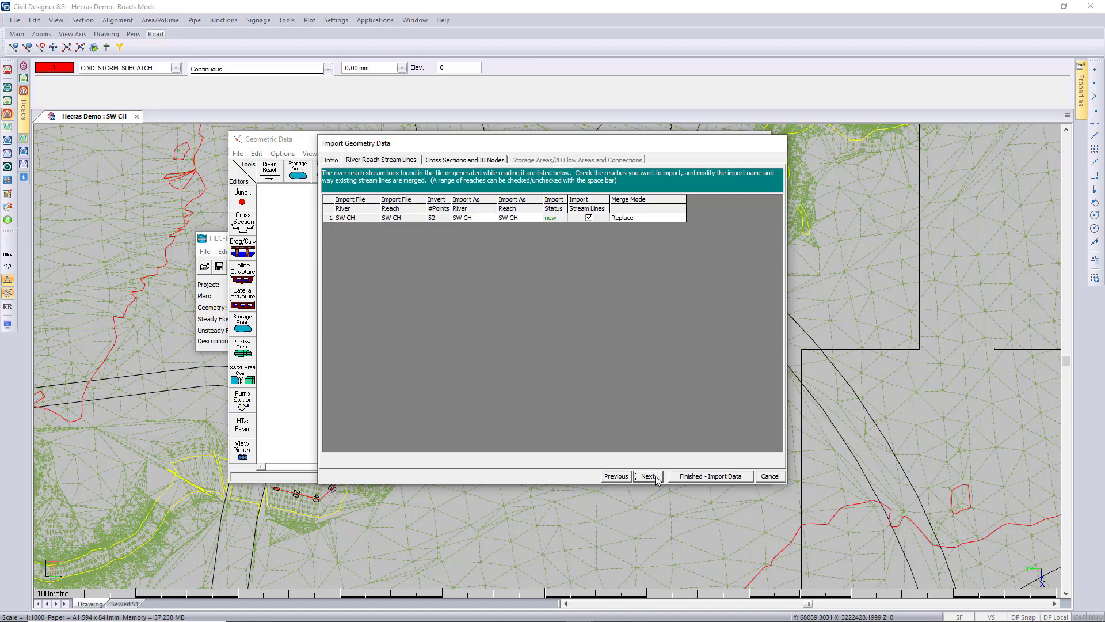
pyautogui.click(648, 476)
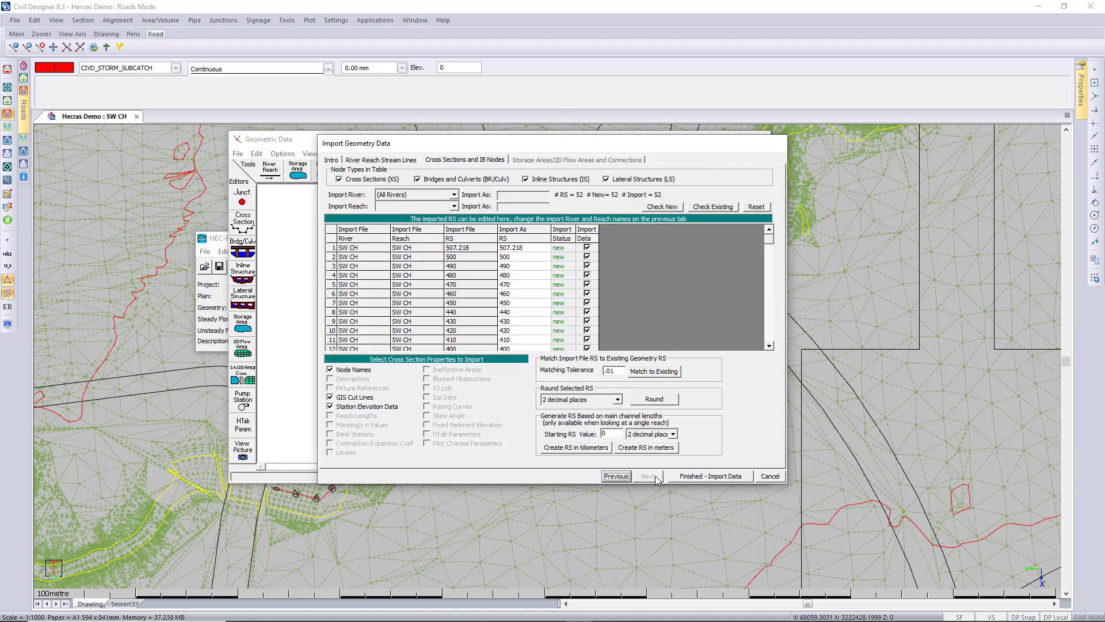
pyautogui.click(714, 476)
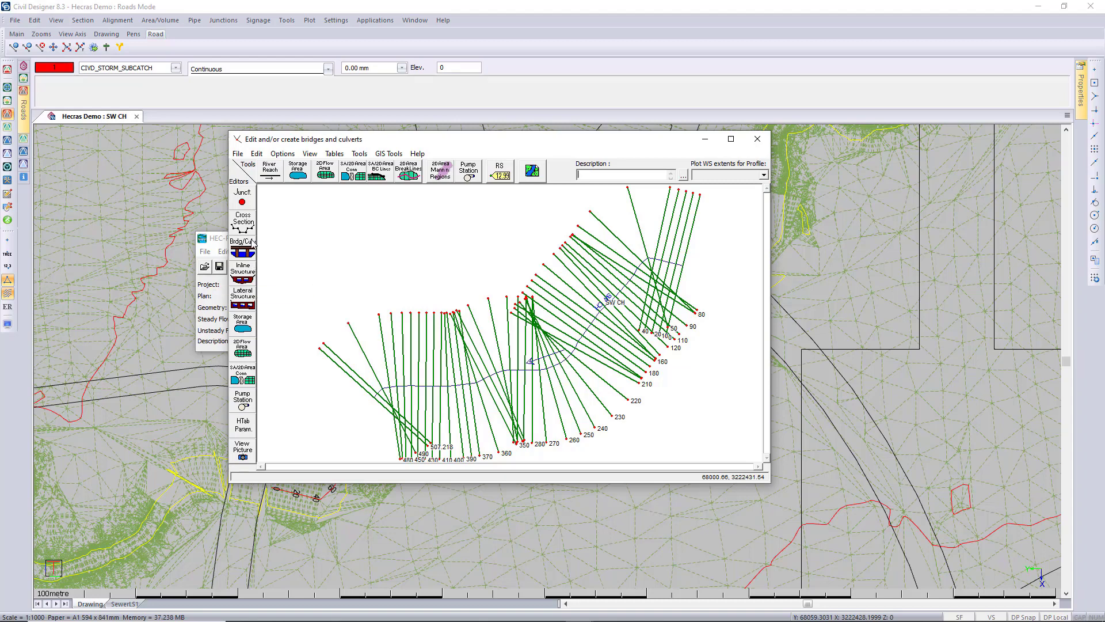
# - Review the imported profiles in the Cross Section editor, stepping ten stations downstream
pyautogui.click(243, 221)
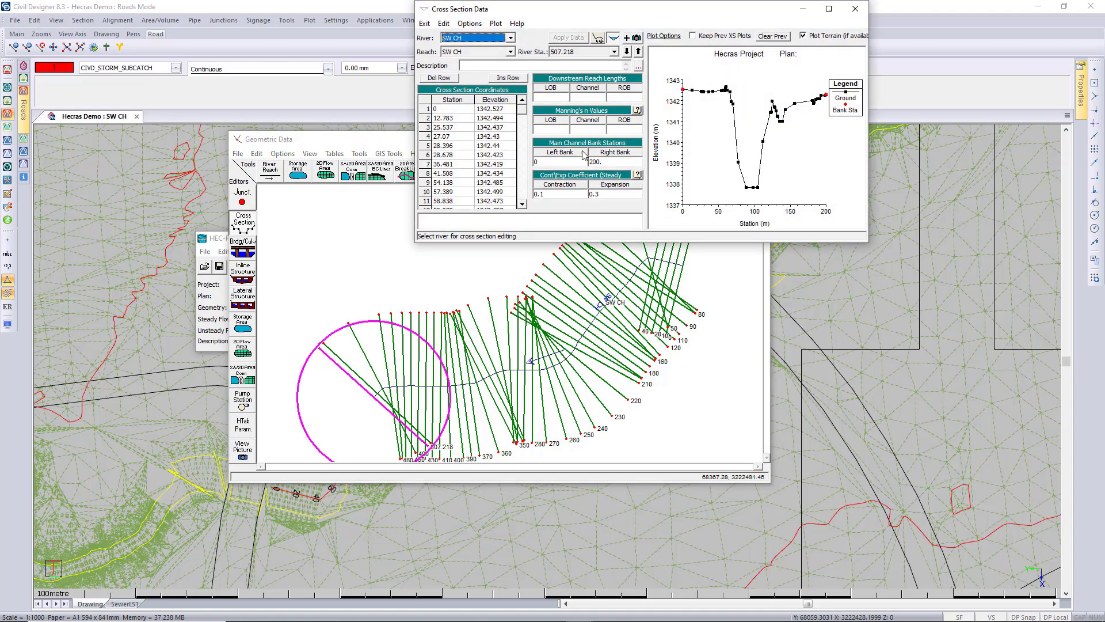
pyautogui.click(628, 51)
pyautogui.click(627, 51)
pyautogui.click(627, 51)
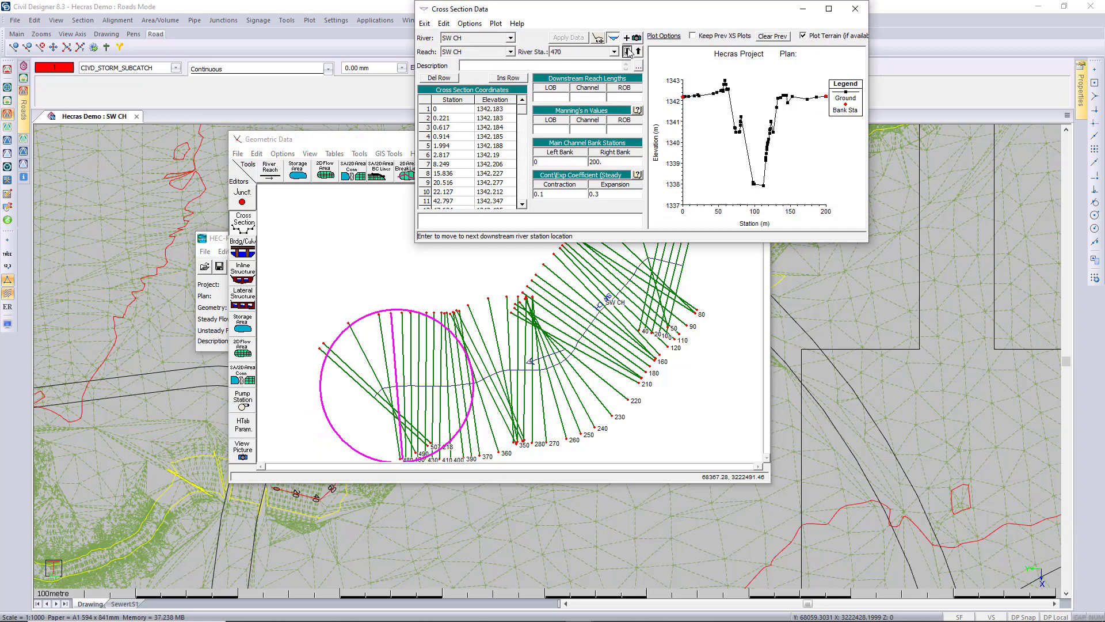
pyautogui.click(628, 51)
pyautogui.click(627, 51)
pyautogui.click(627, 52)
pyautogui.click(628, 51)
pyautogui.click(628, 51)
pyautogui.click(627, 51)
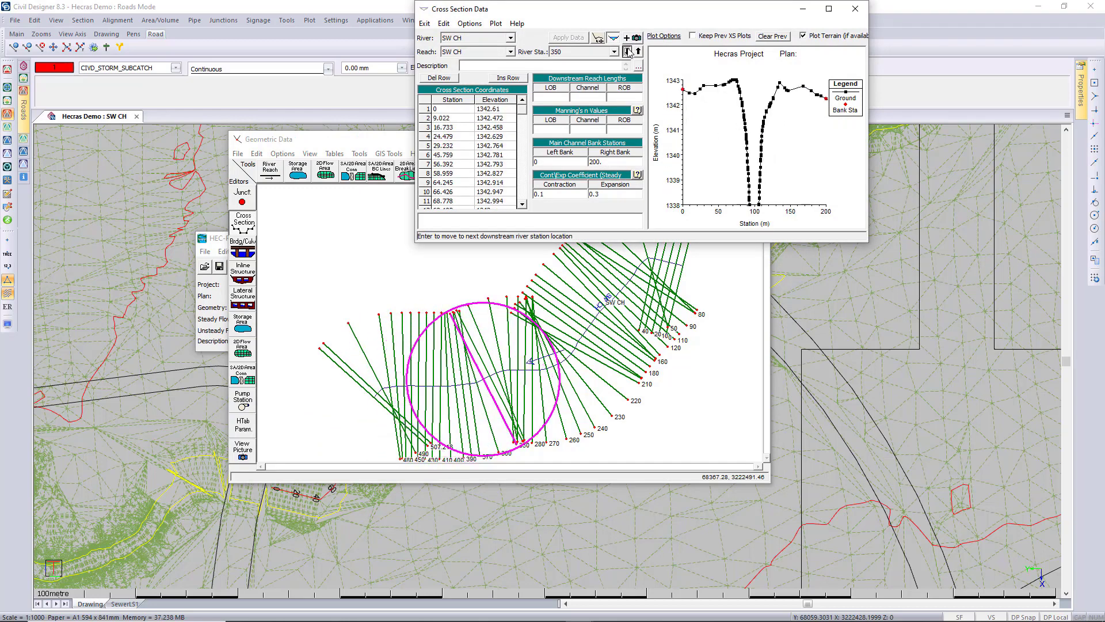
pyautogui.click(628, 51)
pyautogui.click(627, 51)
pyautogui.click(628, 52)
pyautogui.click(627, 51)
pyautogui.click(628, 51)
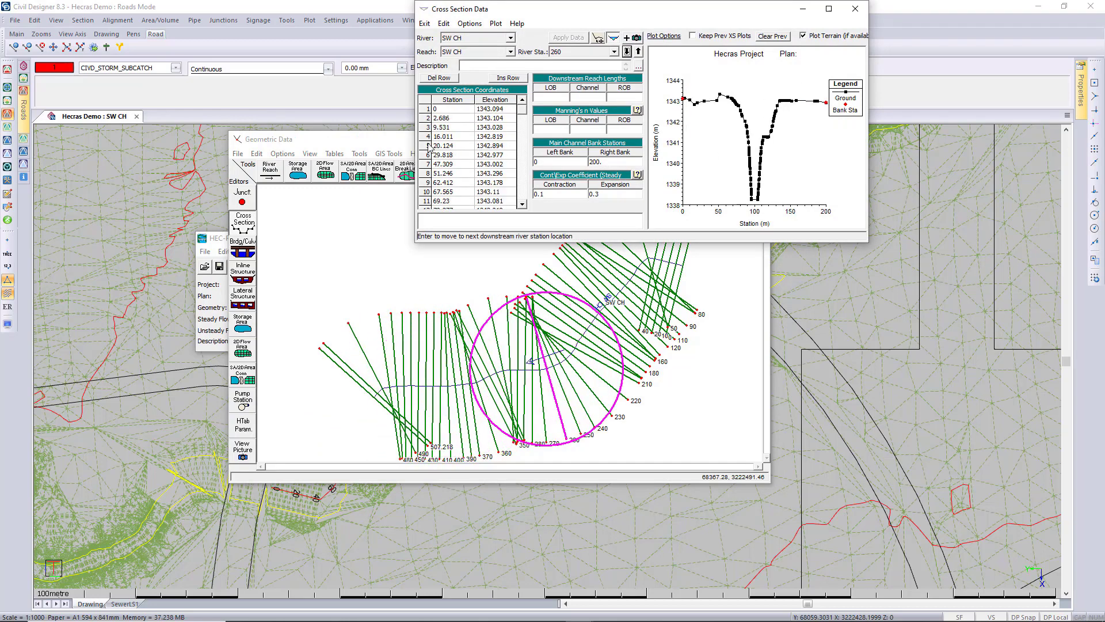
# - Close the Cross Section editor and start saving the geometry data under a new title
pyautogui.click(856, 9)
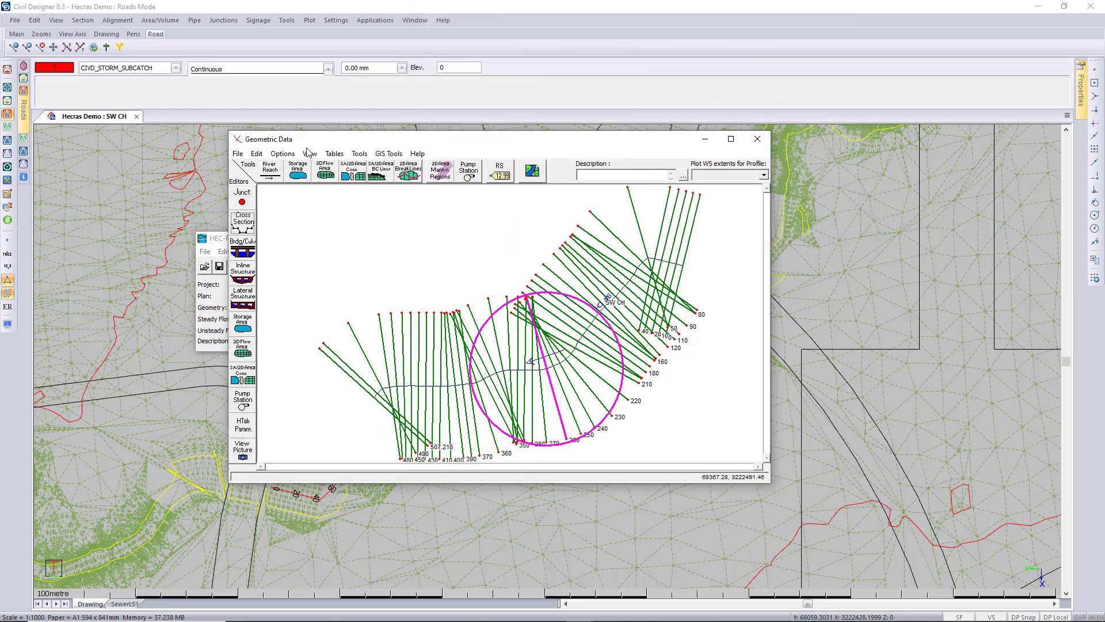
pyautogui.click(238, 153)
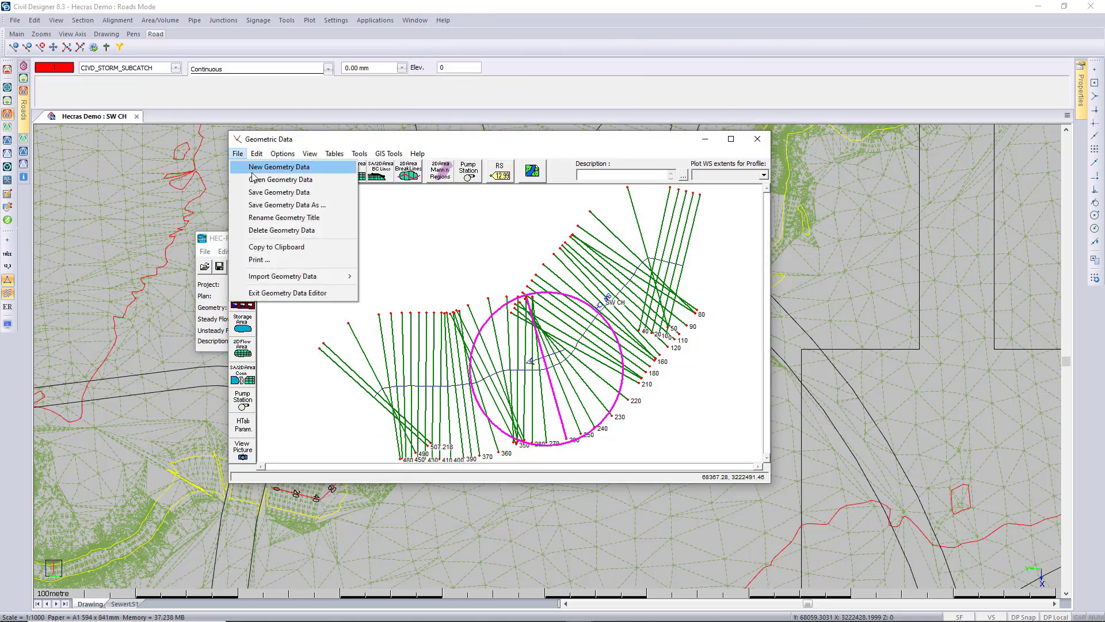
pyautogui.click(279, 206)
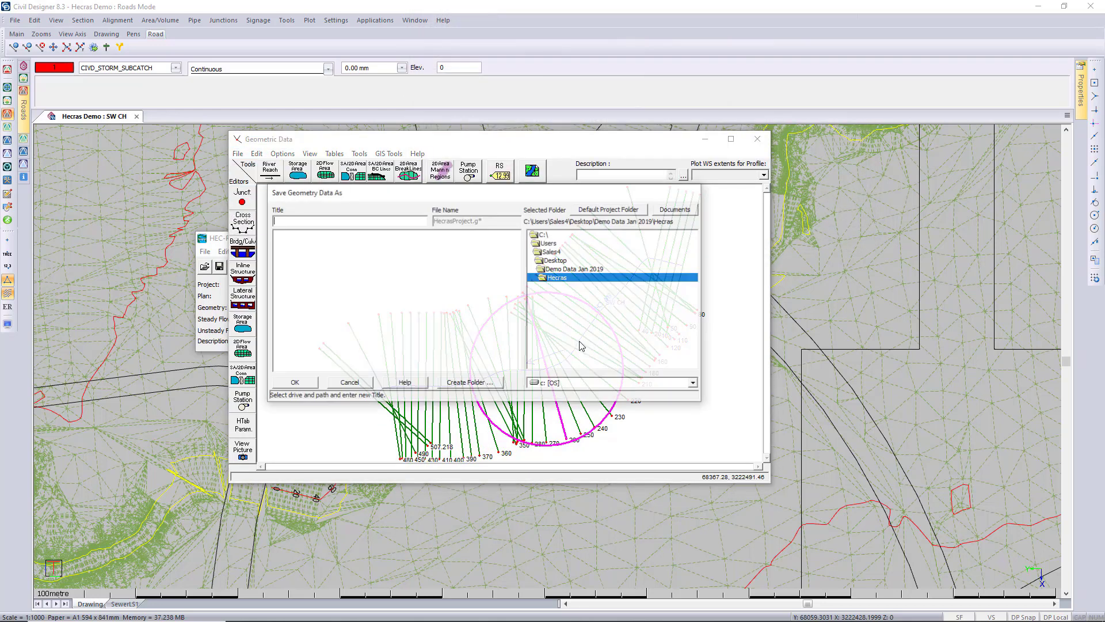